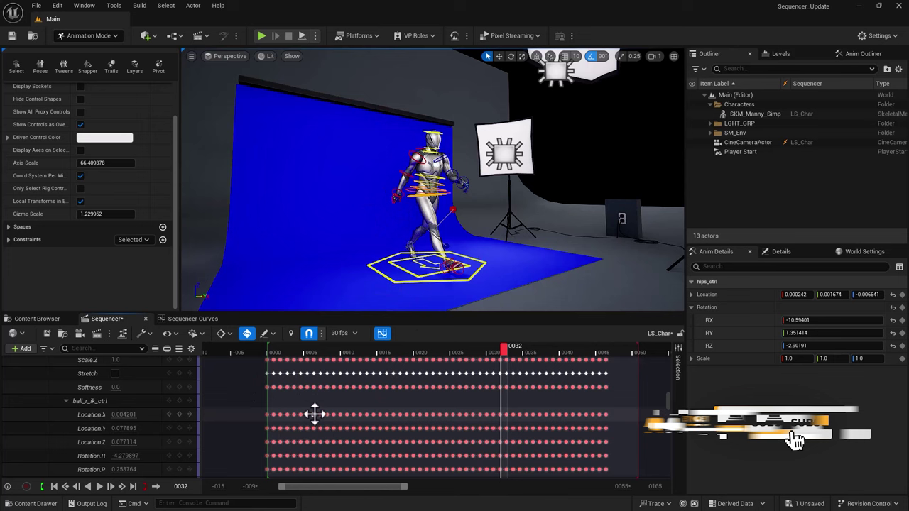
Select a Location.Z key near frame 4, clear it, then step through ball_r_ik_ctrl's Location X, Y and Z channels.
left_click(300, 442)
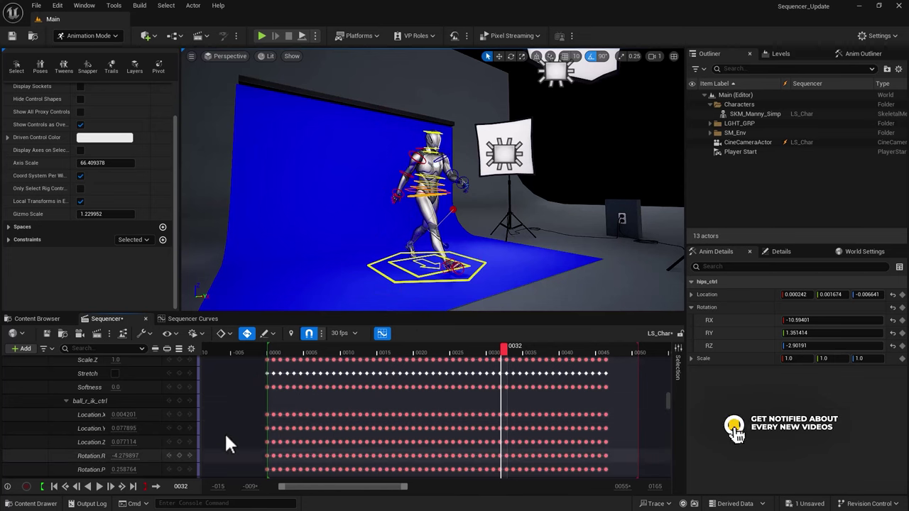
left_click(72, 449)
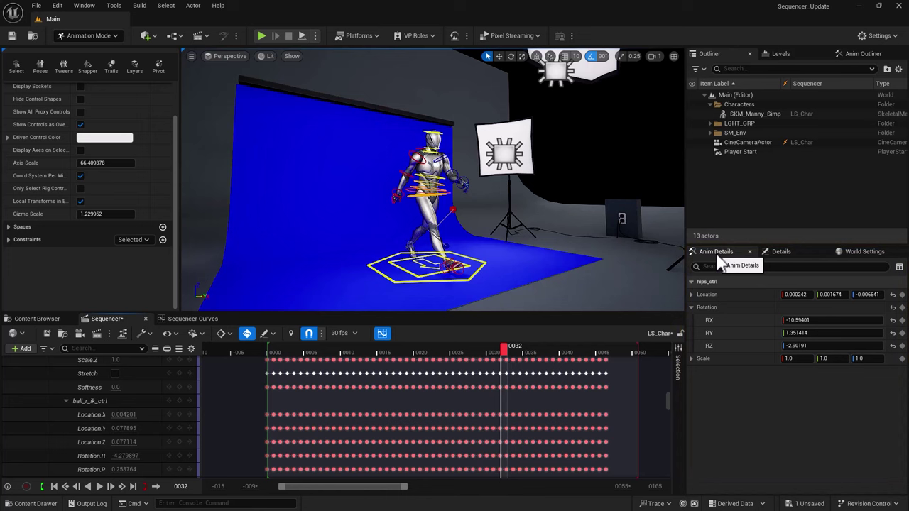
left_click(83, 431)
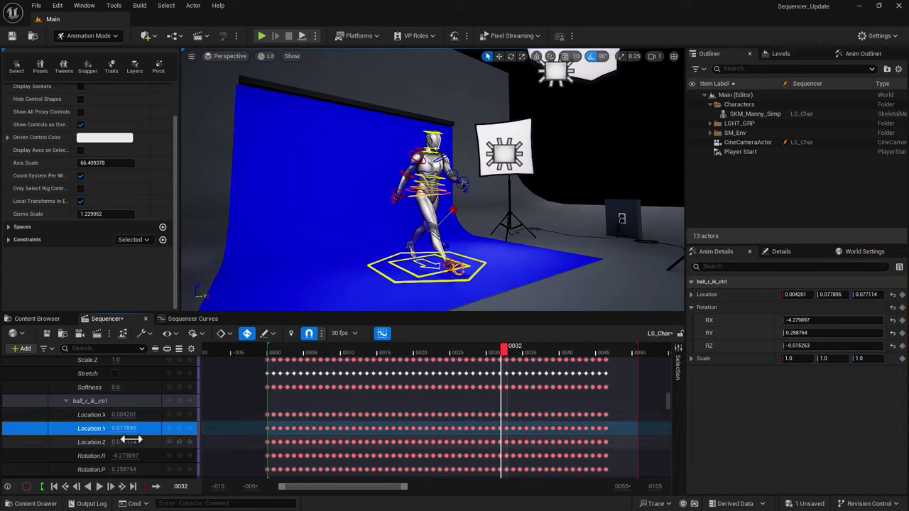
left_click(93, 413)
left_click(90, 440)
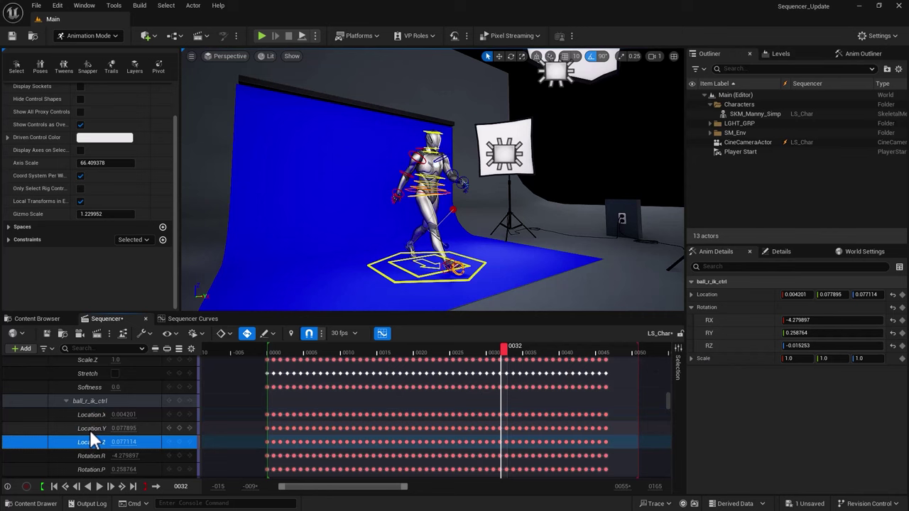
left_click(90, 427)
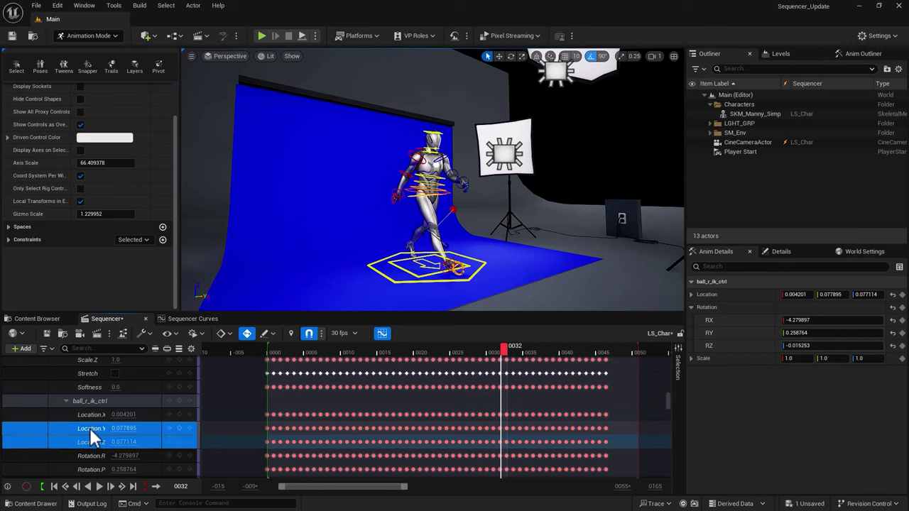
Select the Softness channel and show its flat 0.0 curve in the curve editor.
left_click(93, 389)
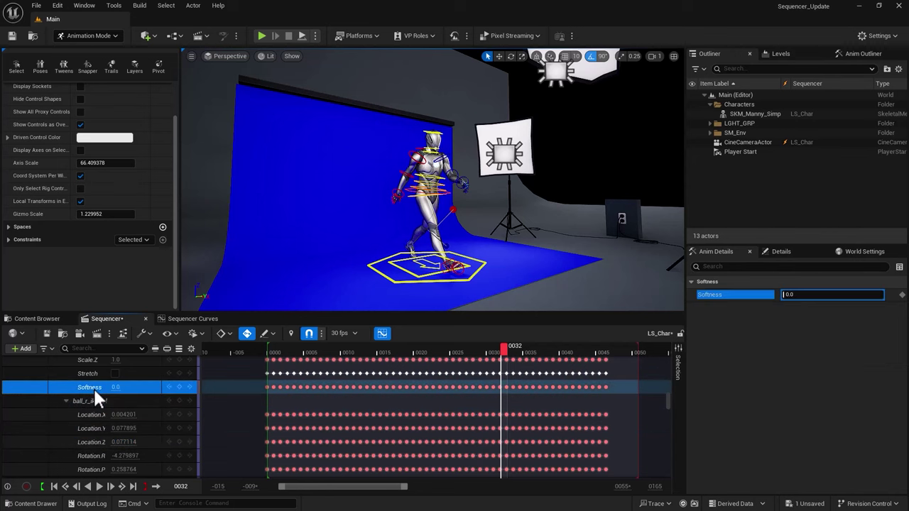
left_click(182, 319)
left_click(124, 319)
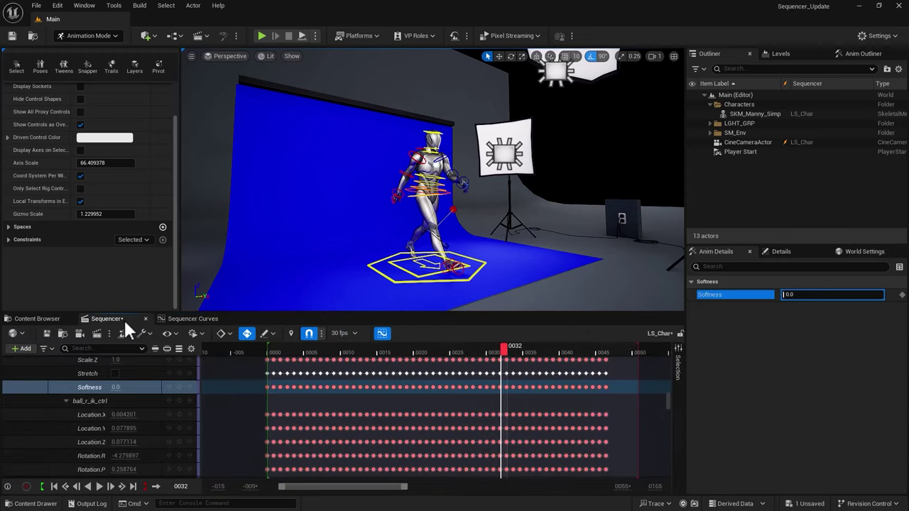
Show ball_r_ik_ctrl's Rotation.Pitch curve and select its key at frame 32.
left_click(188, 321)
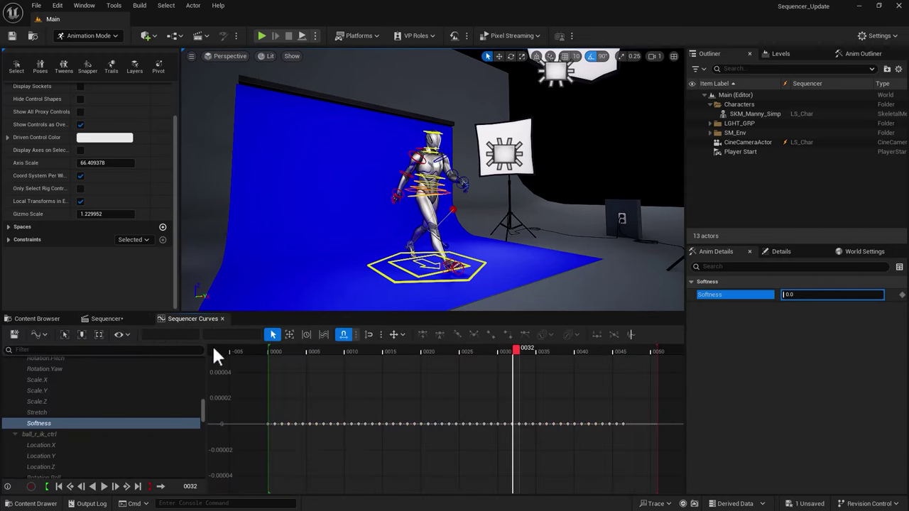
left_click(122, 319)
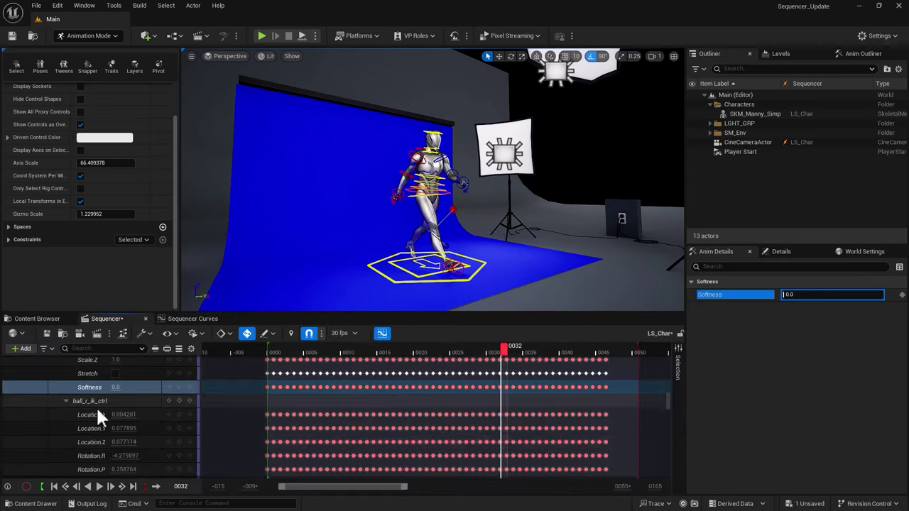
left_click(91, 469)
left_click(191, 319)
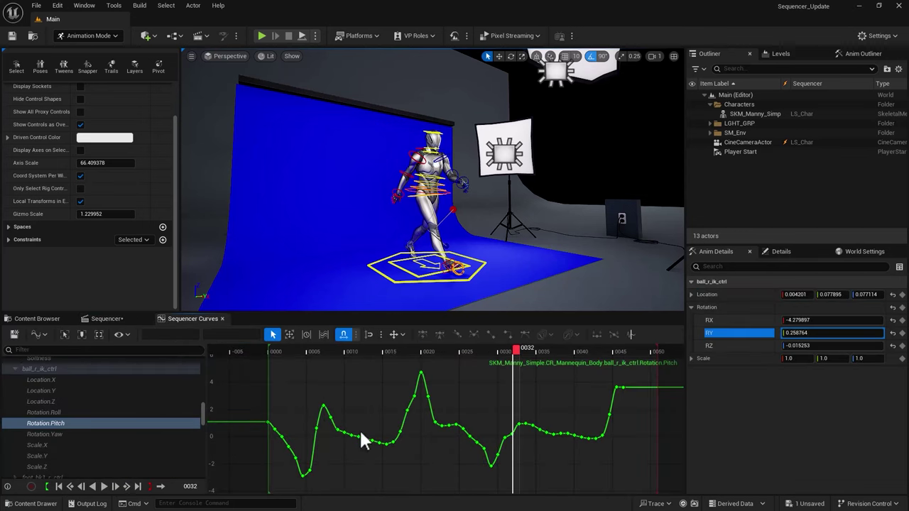
left_click_drag(504, 424, 515, 441)
left_click(483, 409)
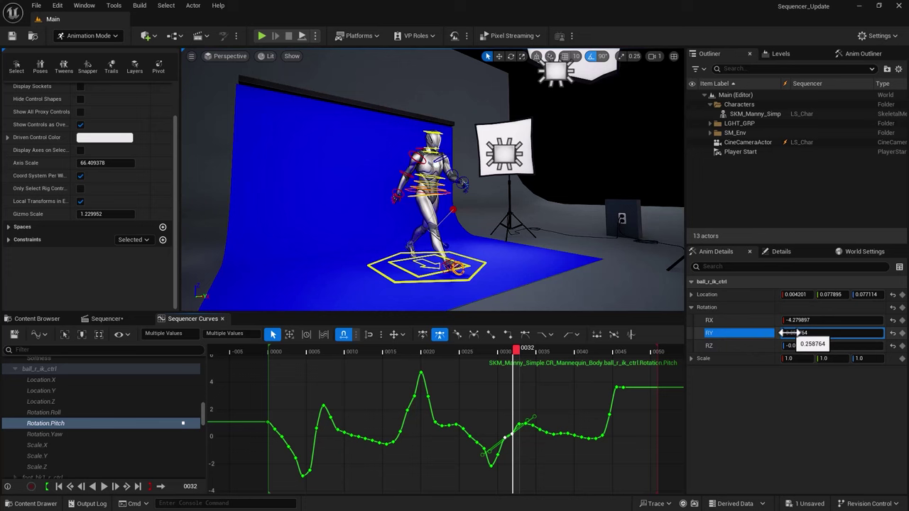
Try pitch values 2.0, 1.5 and 3.0 on the key, then undo back to 0.258764.
type("2.0")
key("BackSpace")
key("BackSpace")
key("BackSpace")
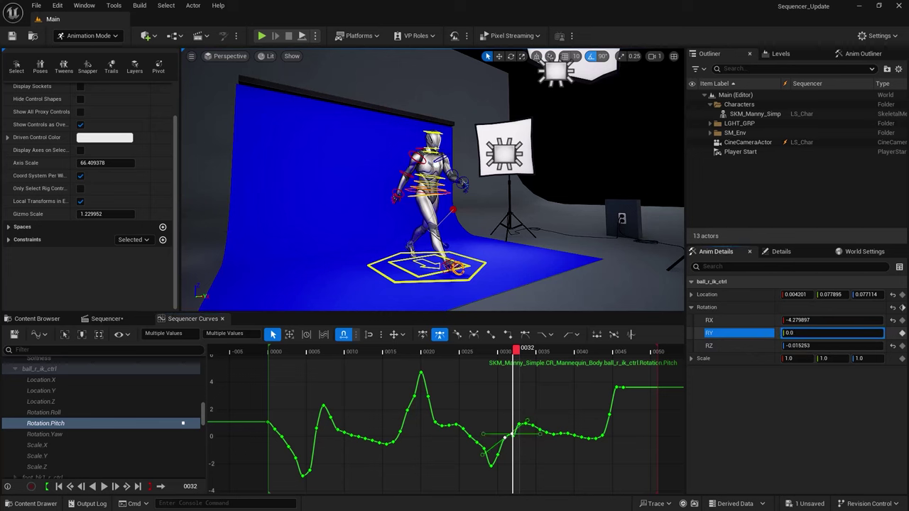
type("1.5")
key("BackSpace")
key("BackSpace")
key("BackSpace")
type("3.0")
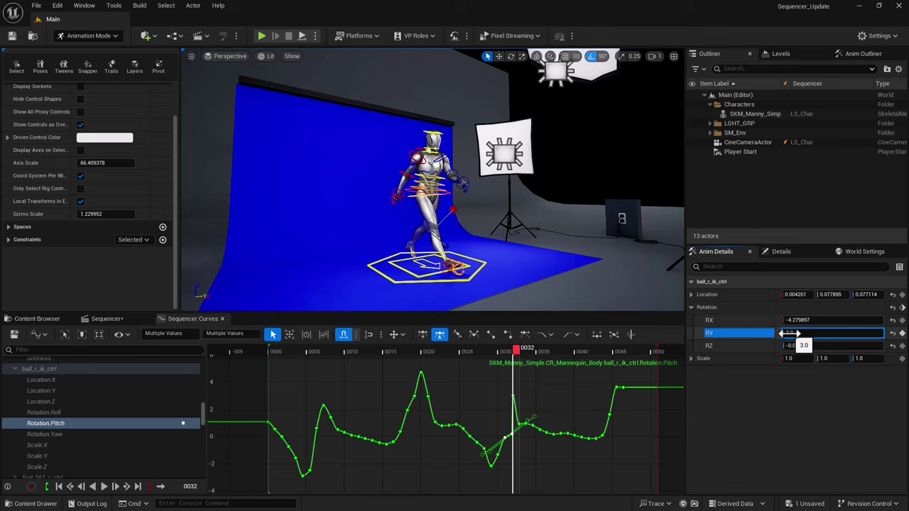
key("ctrl+z")
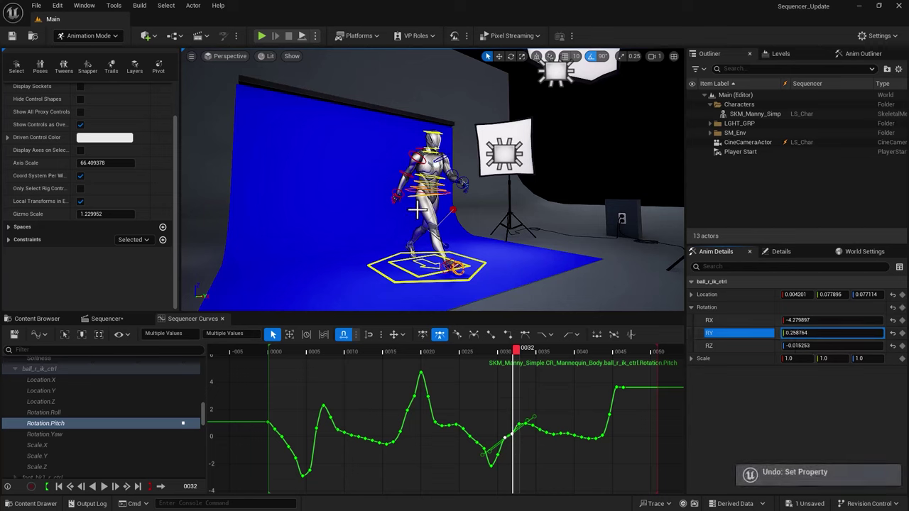
Select body_ctrl on the character and show only its Rotation.Yaw curve.
left_click(410, 197)
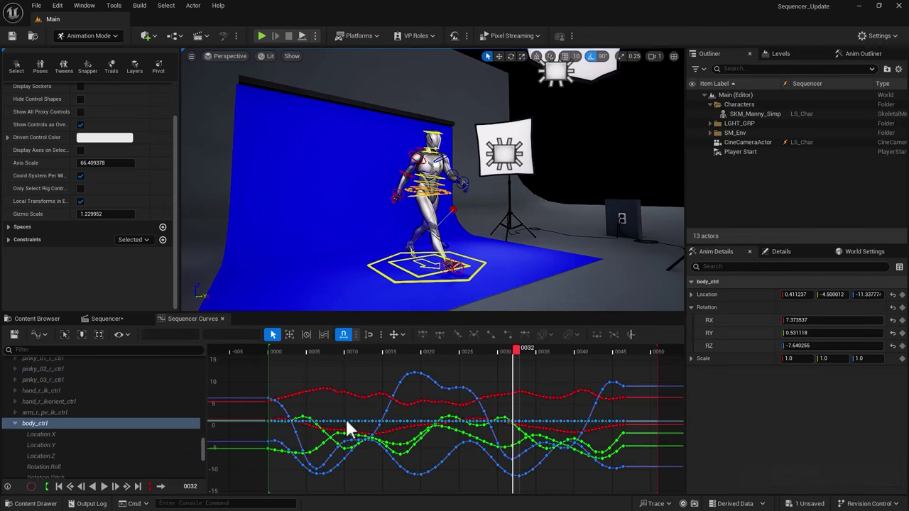
mouse_move(385, 424)
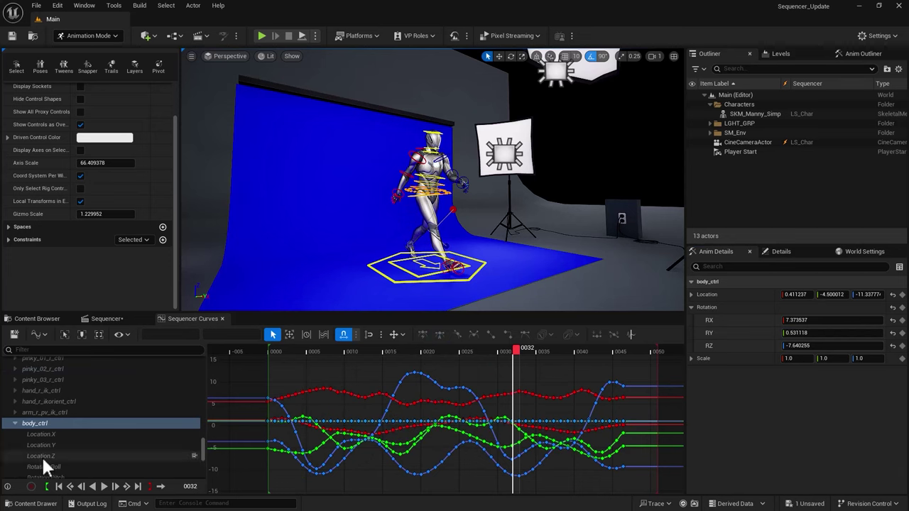
scroll(41, 455, "down", 1)
left_click(46, 475)
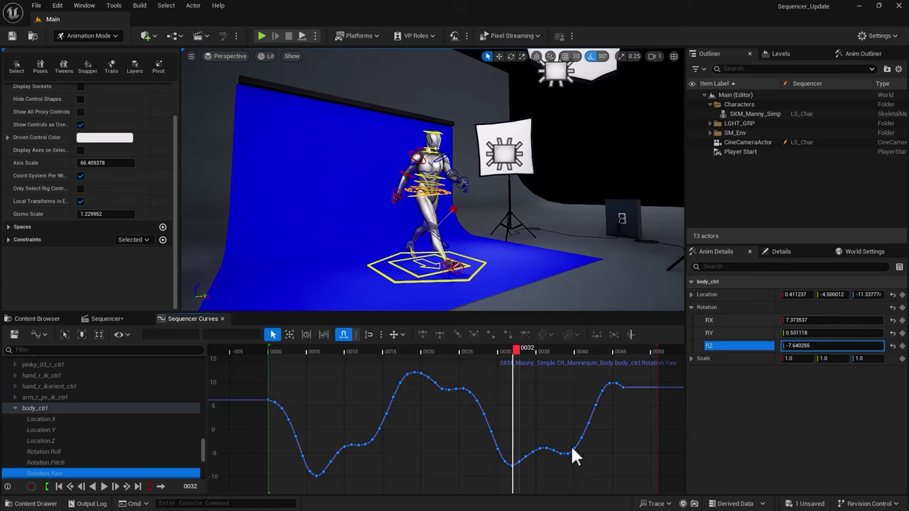
Set the yaw key near frame 31 to -10.0 and return to the keyframe track view.
left_click(510, 466)
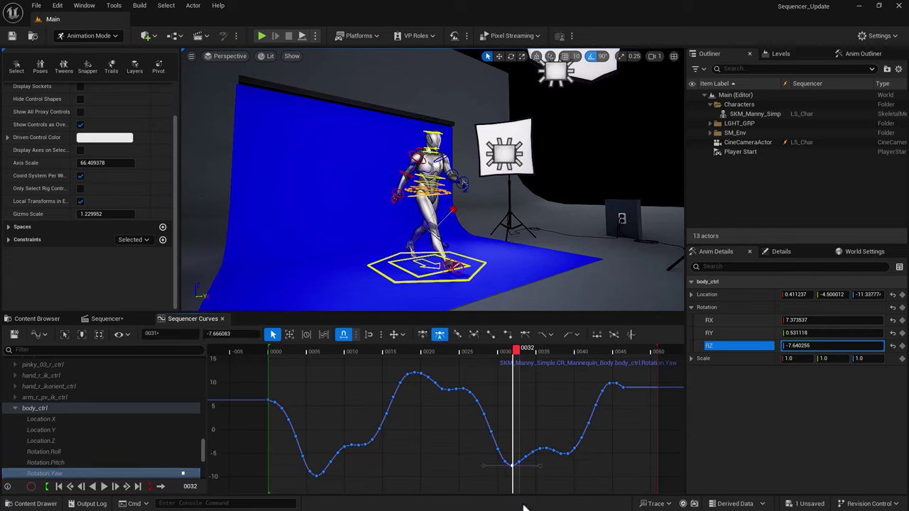
type("-10.0")
key("Return")
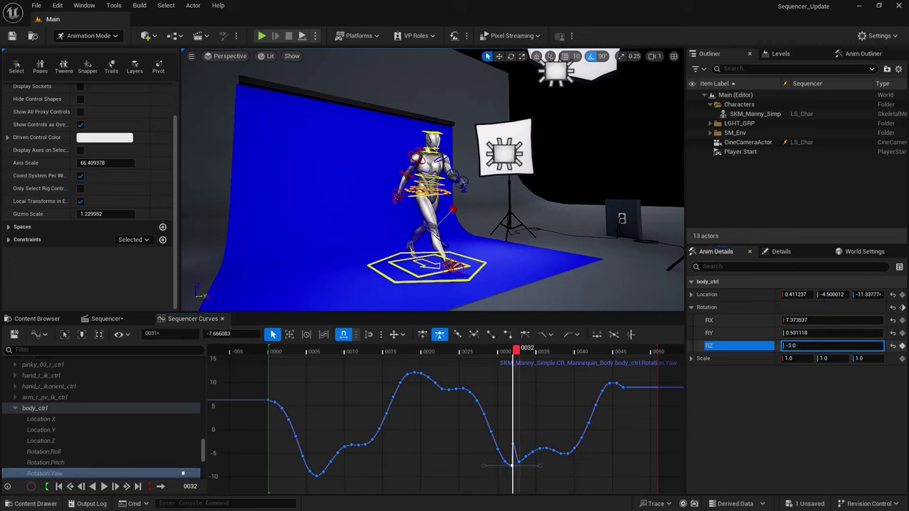
left_click(102, 319)
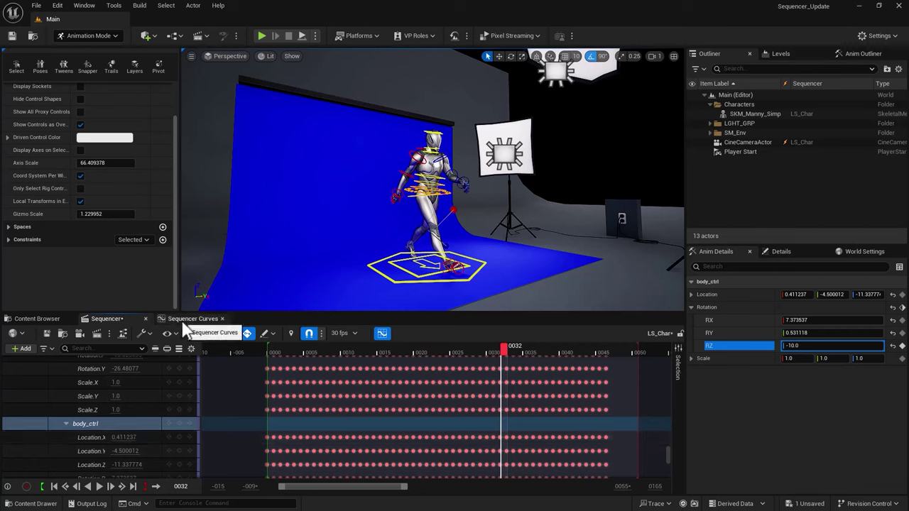
left_click_drag(199, 395, 1, 397)
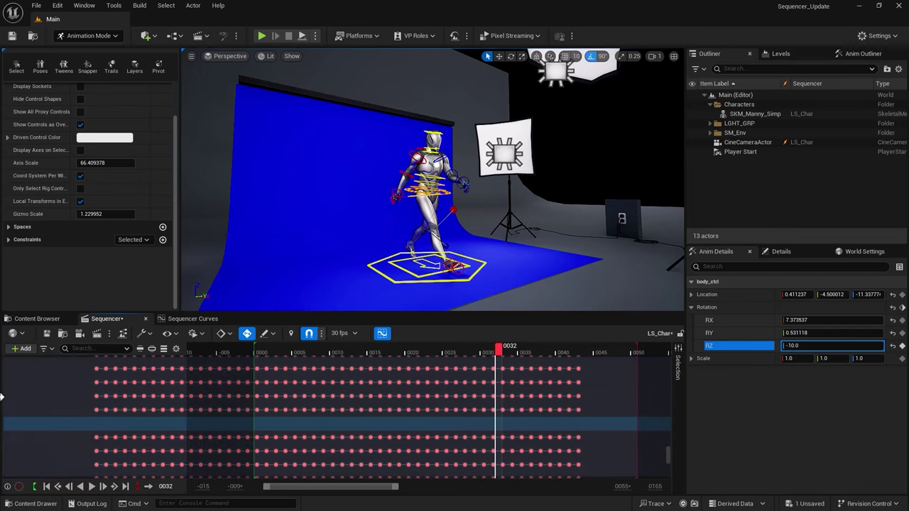
scroll(57, 419, "down", 1)
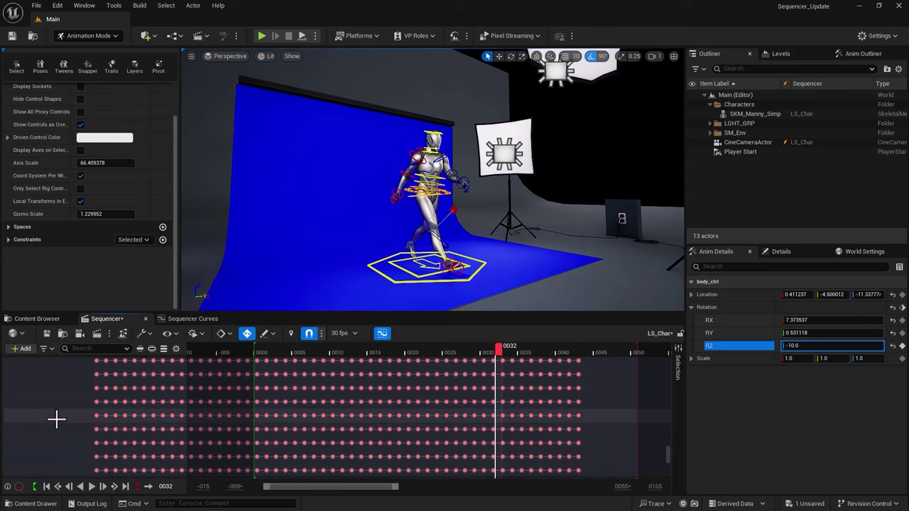
scroll(57, 418, "up", 1)
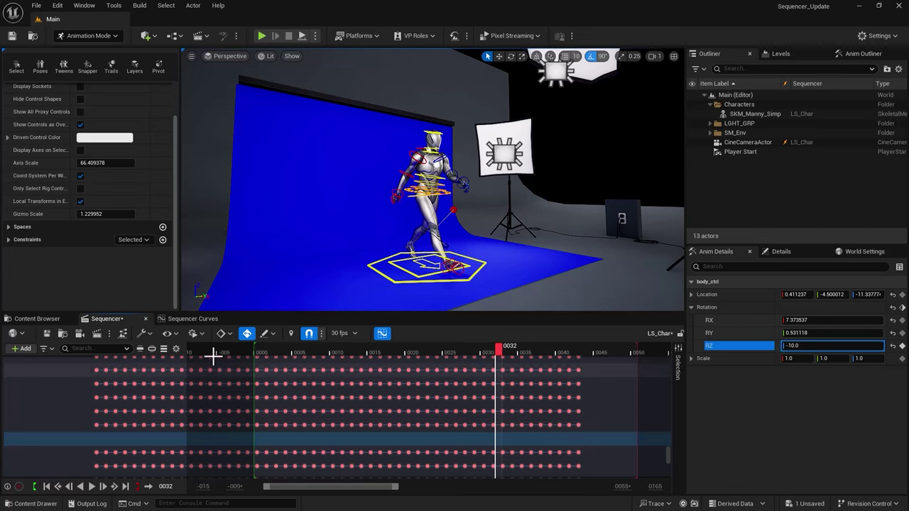
left_click(186, 321)
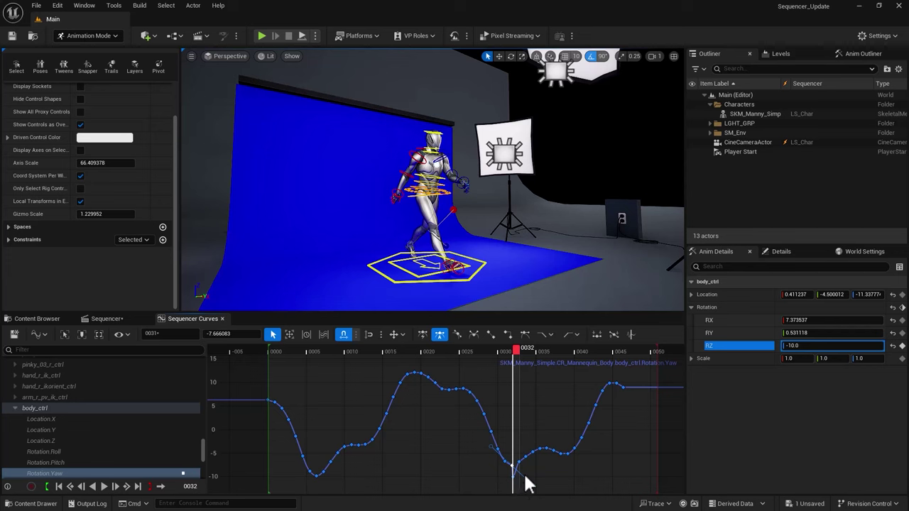
left_click(53, 461)
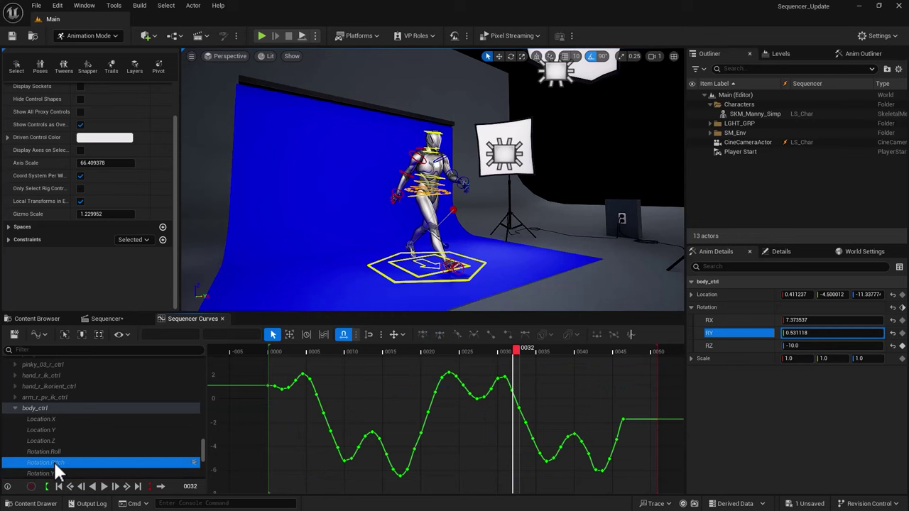
left_click(49, 450)
left_click(50, 459)
left_click(53, 473)
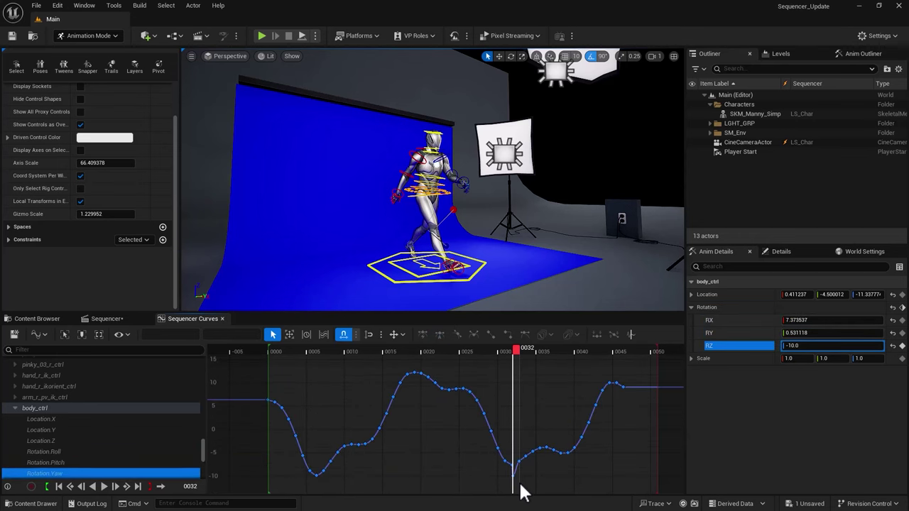
left_click(106, 319)
left_click(186, 319)
left_click(106, 319)
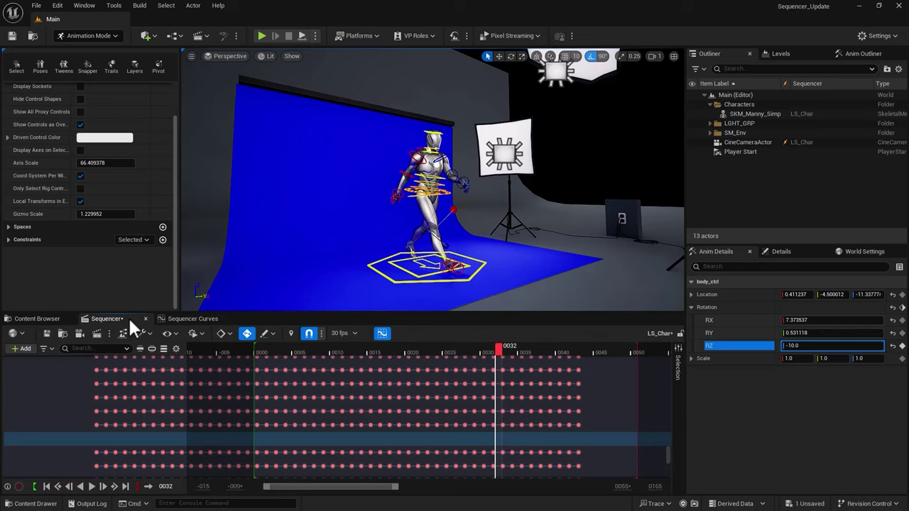
left_click(191, 319)
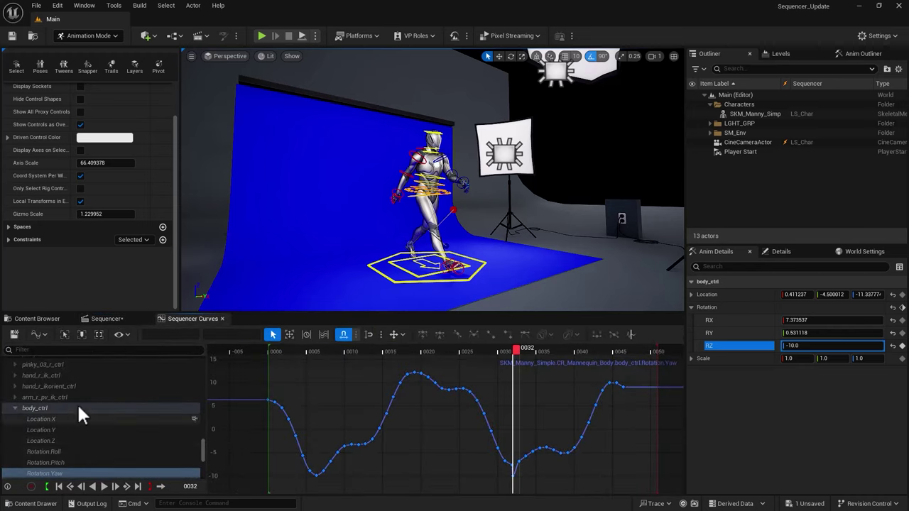
left_click(105, 319)
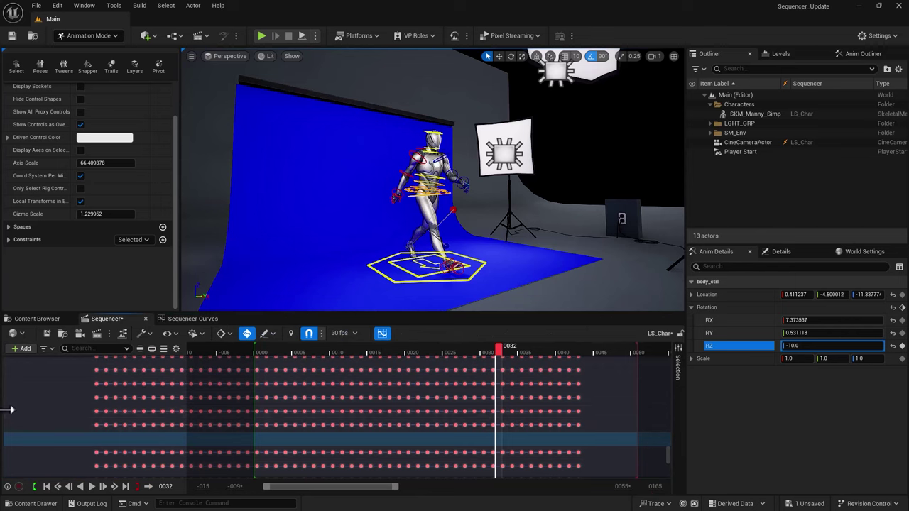
Widen the track-name column again, check the section blend options, and select CR_Mannequin_Body.
left_click_drag(8, 410, 193, 418)
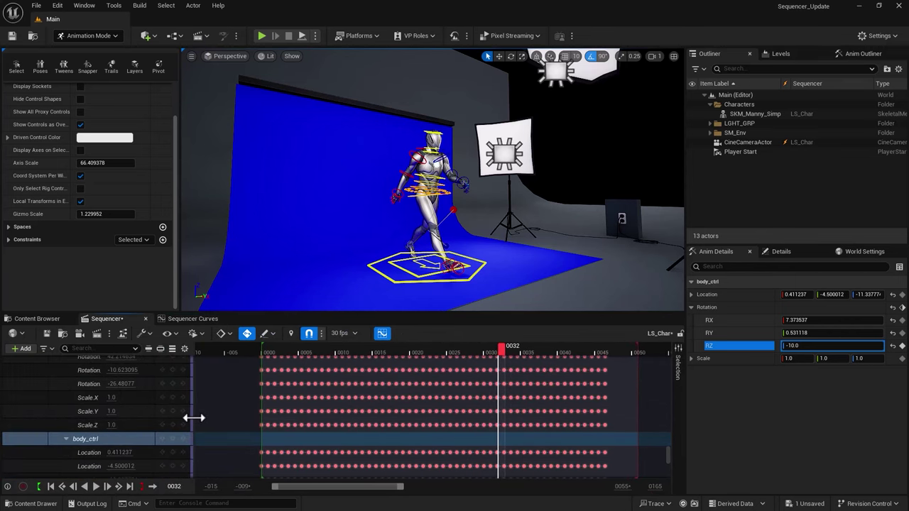
left_click_drag(668, 455, 674, 364)
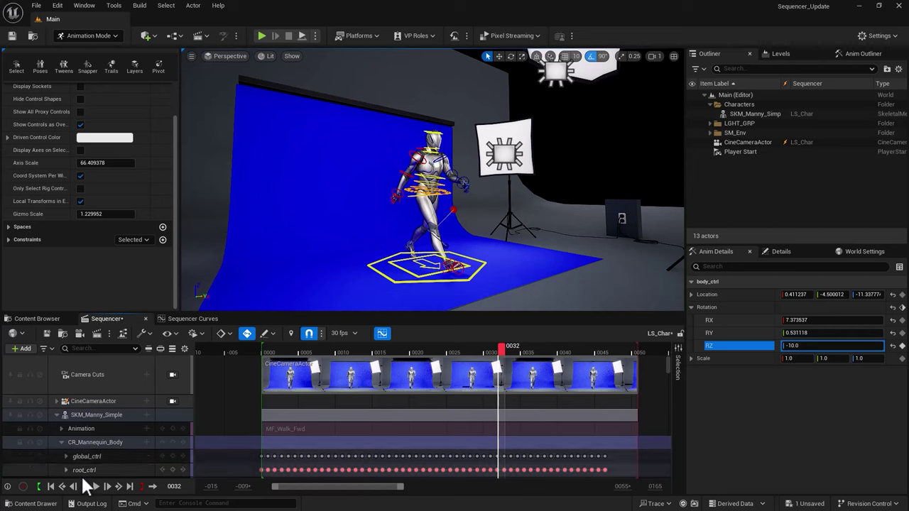
left_click(147, 444)
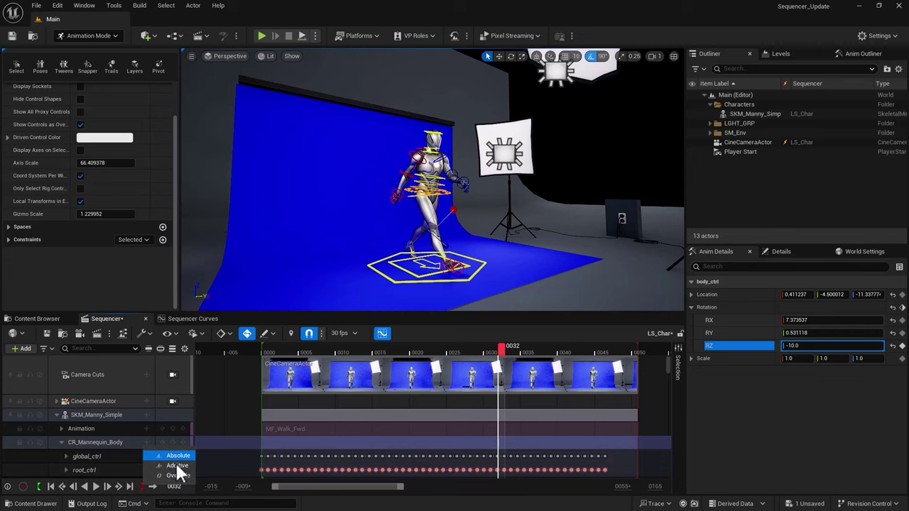
left_click(53, 442)
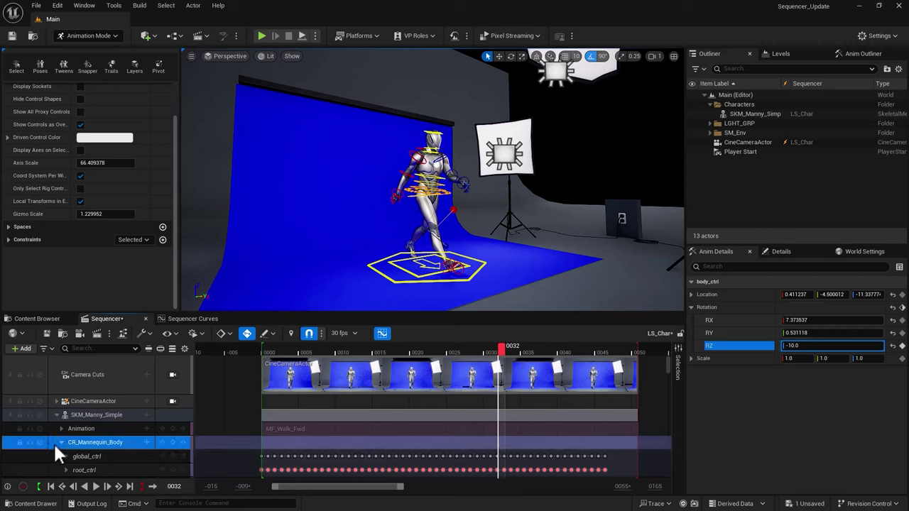
Check which tracks can be added to CineCameraActor, then select only the Camera Cuts track.
left_click(139, 402)
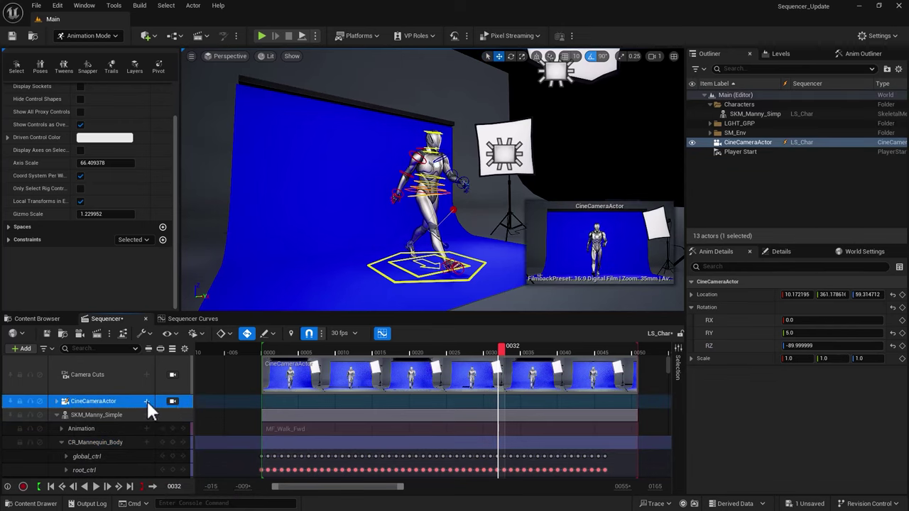
left_click(147, 402)
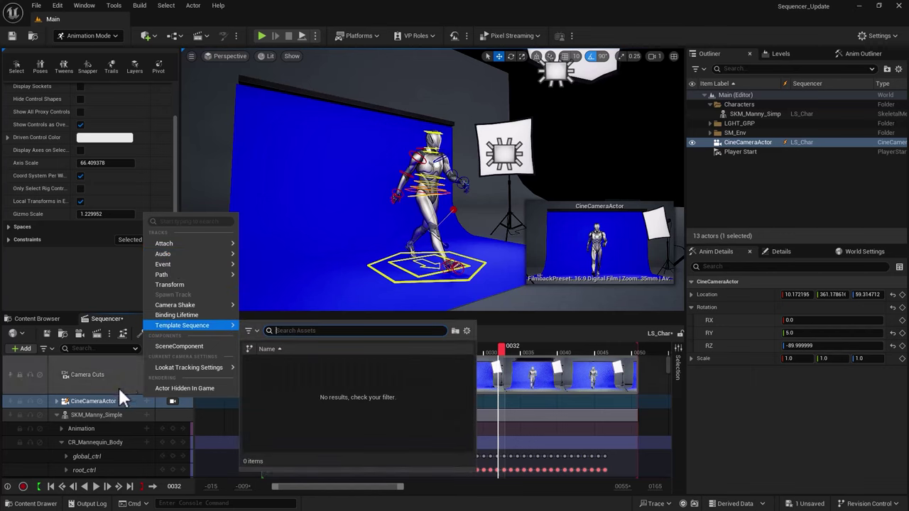
left_click(32, 365)
left_click(31, 365)
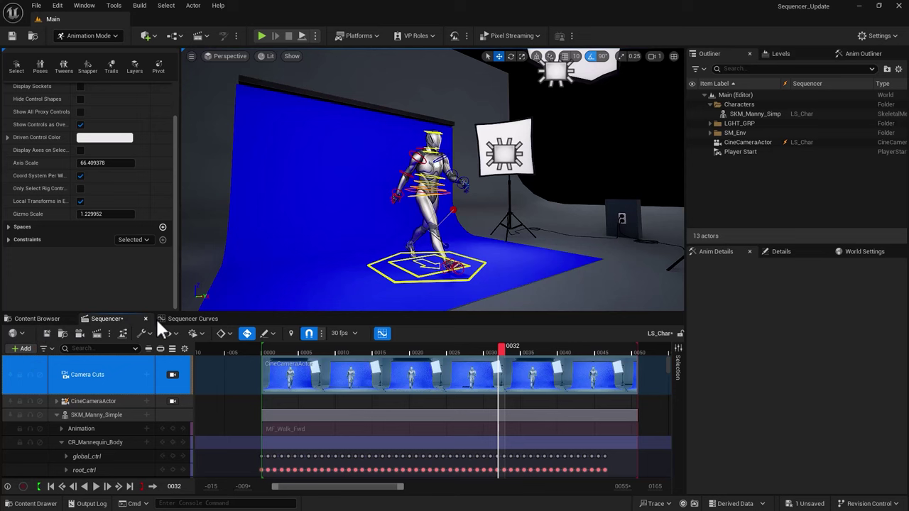
Hide the Lock, Solo and Mute columns under View Options > Columns.
left_click(173, 332)
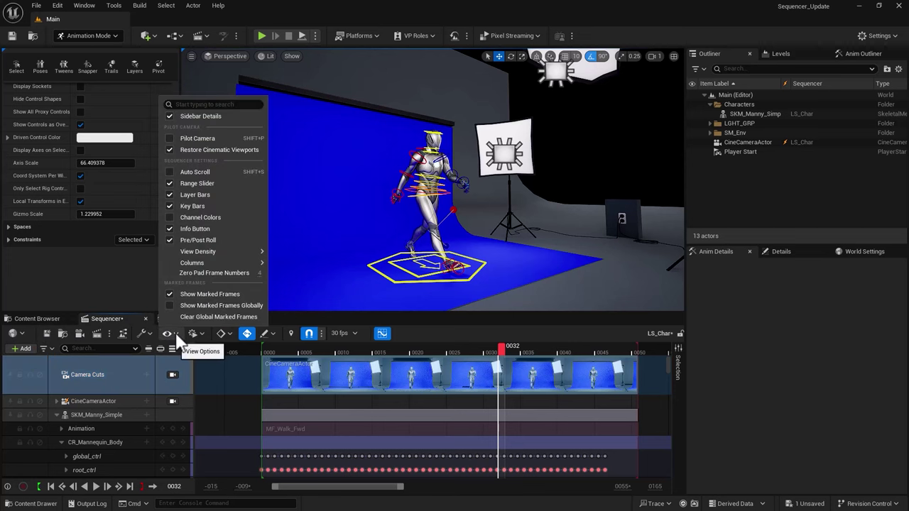
mouse_move(199, 263)
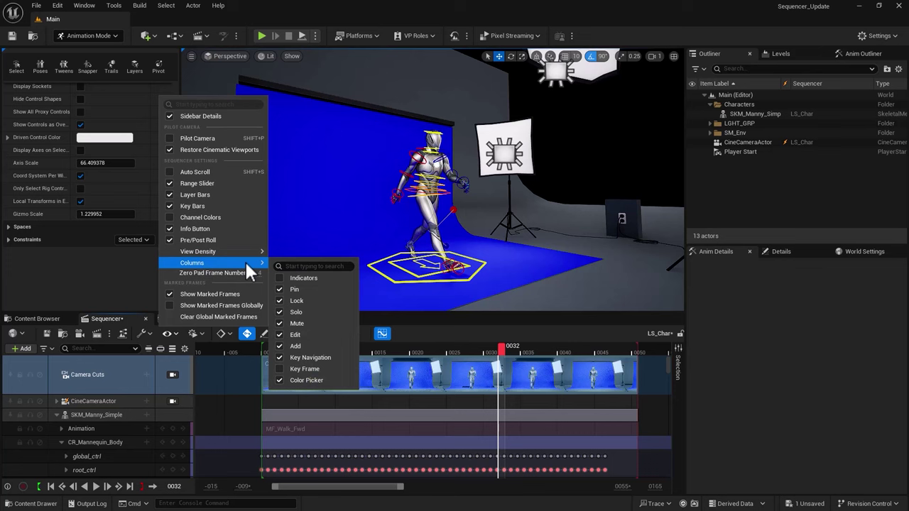
left_click(278, 299)
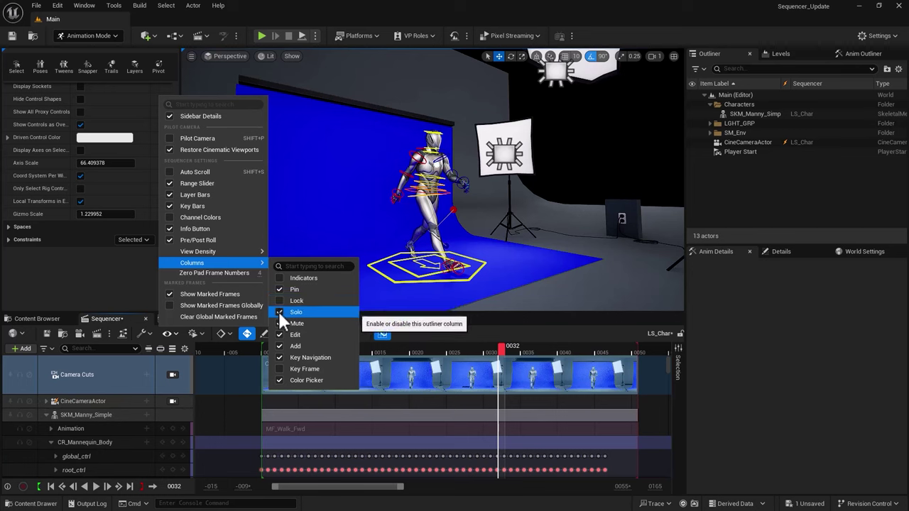
left_click(278, 310)
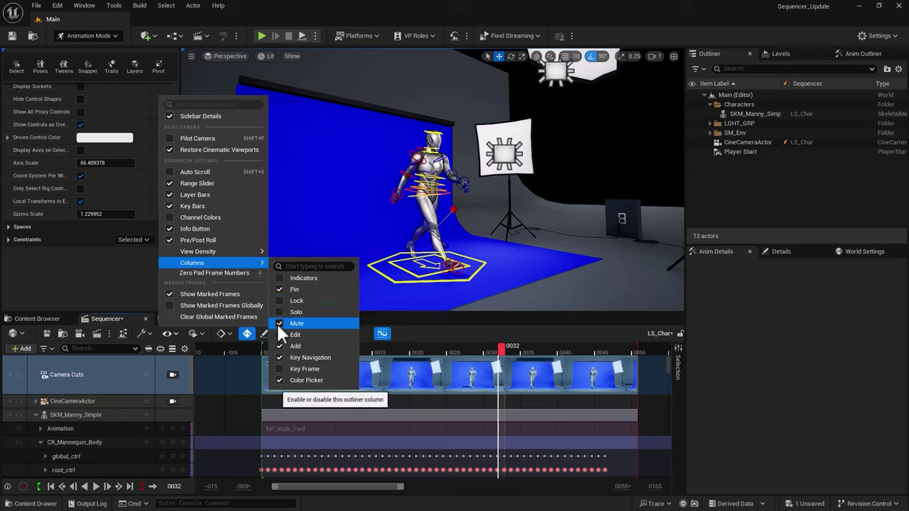
left_click(279, 323)
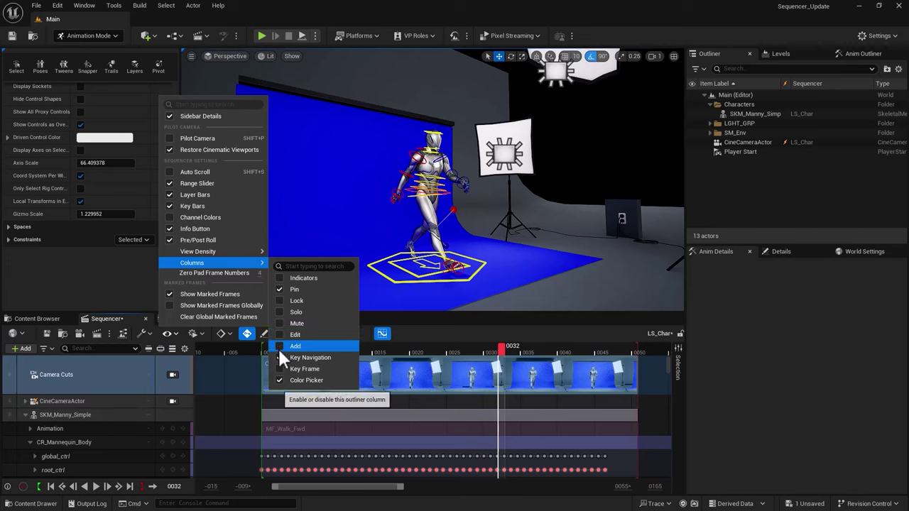
Cancel the accidental track colour change and hide the Color Picker column.
left_click(191, 433)
left_click(192, 433)
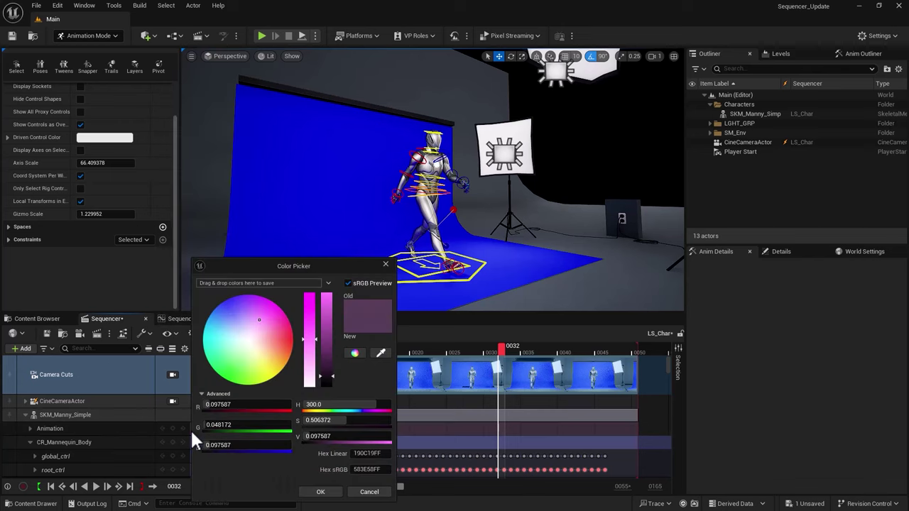
left_click(369, 492)
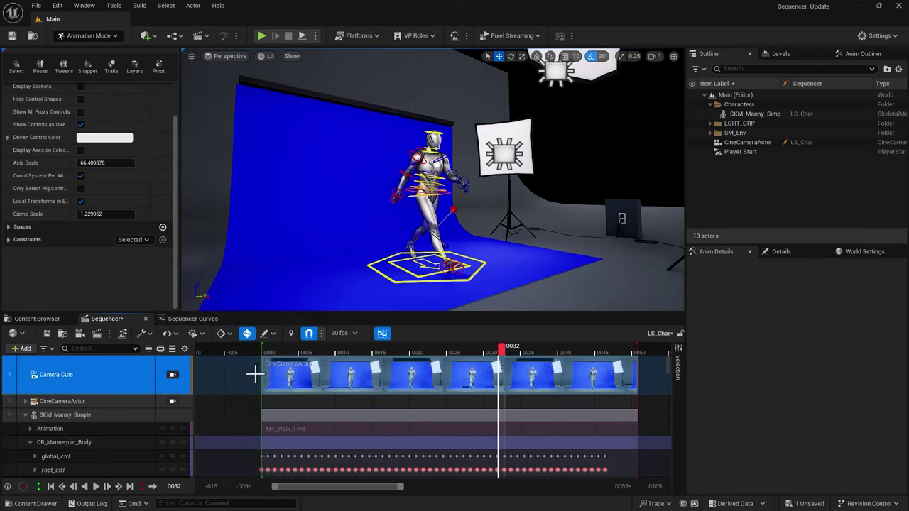
left_click(176, 332)
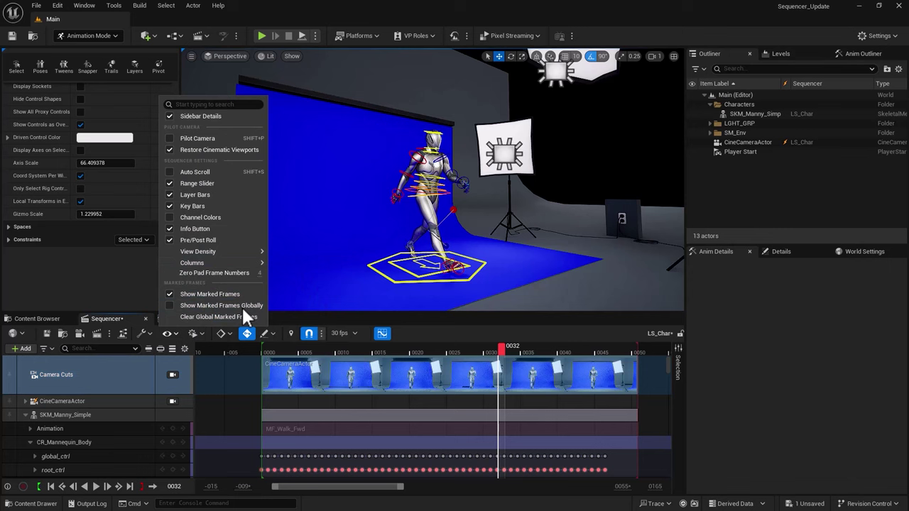
mouse_move(239, 263)
left_click(302, 380)
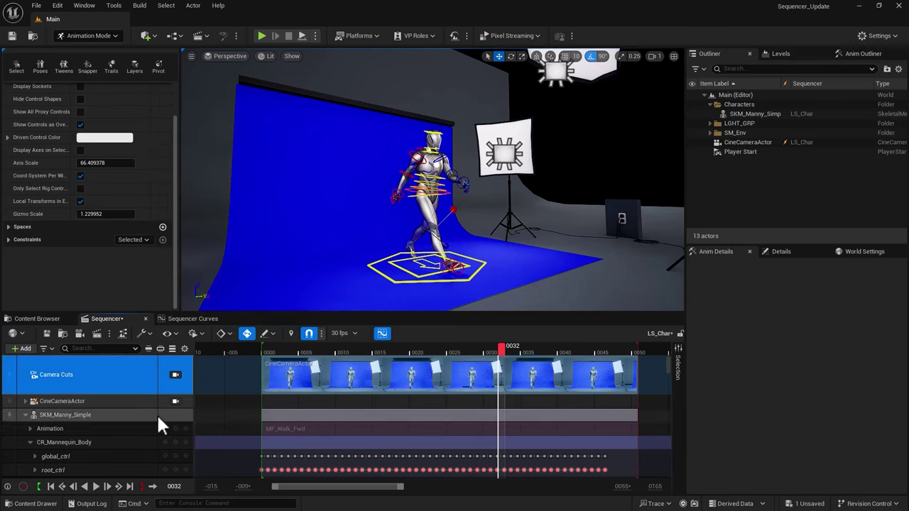
Narrow the track-name area and set the View Density to Compact.
left_click_drag(193, 416, 147, 421)
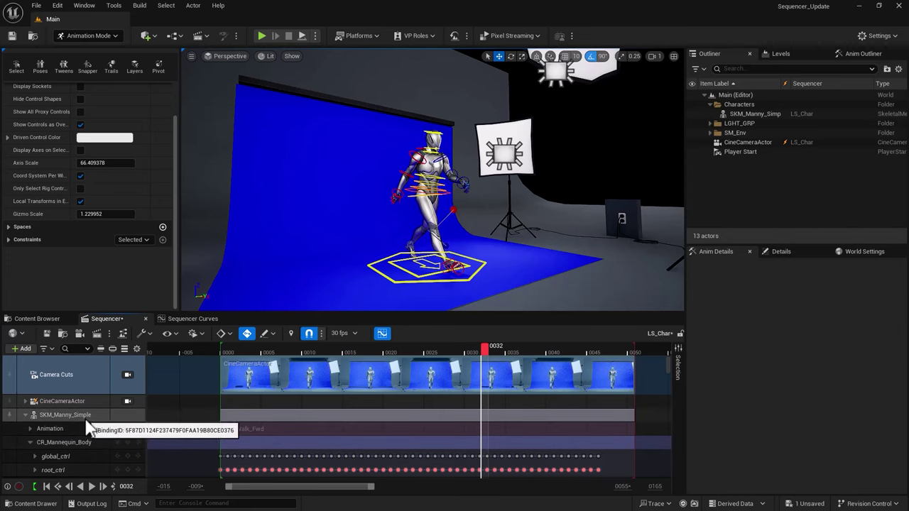
left_click(171, 331)
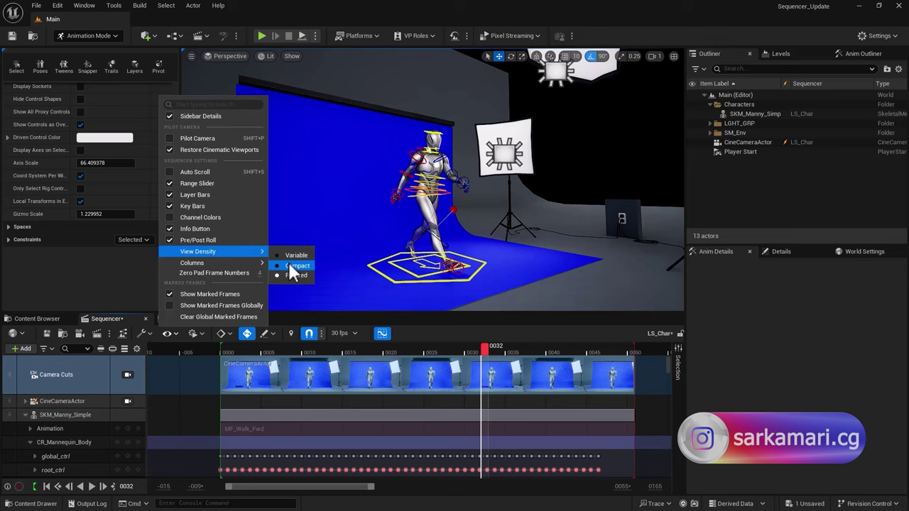
left_click(291, 267)
Select the SKM_Manny_Simple, CR_Mannequin_Body and global_ctrl tracks in turn.
left_click(70, 411)
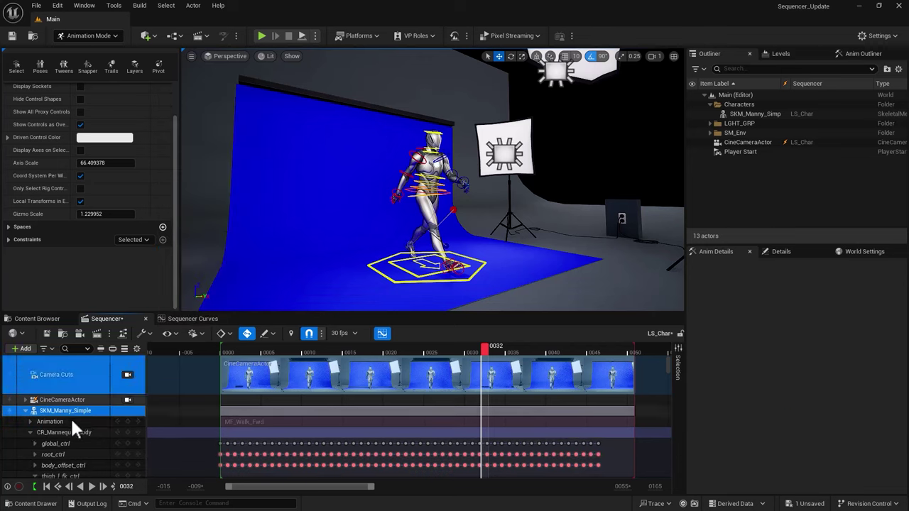
left_click(71, 430)
left_click(71, 442)
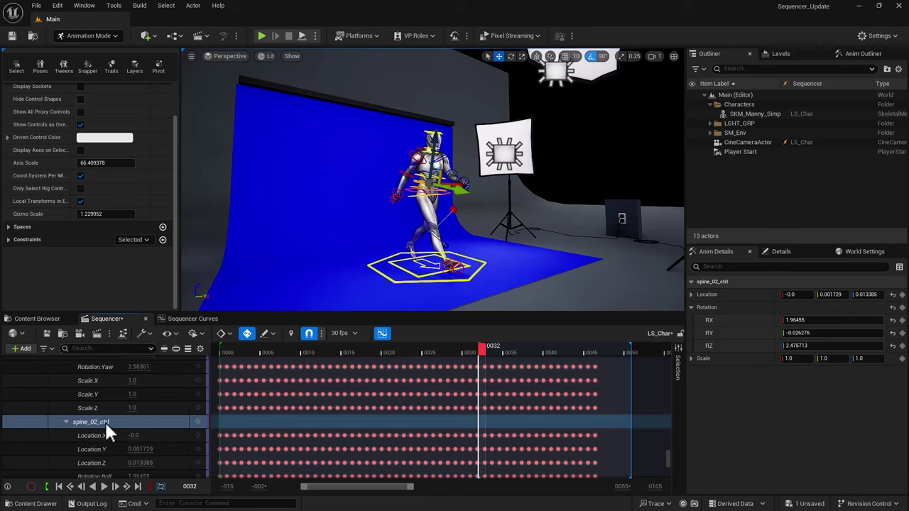
Search the track list for thigh_l_fk_ctrl and select that track.
left_click(84, 348)
type("thigh_l_fk_ctrl")
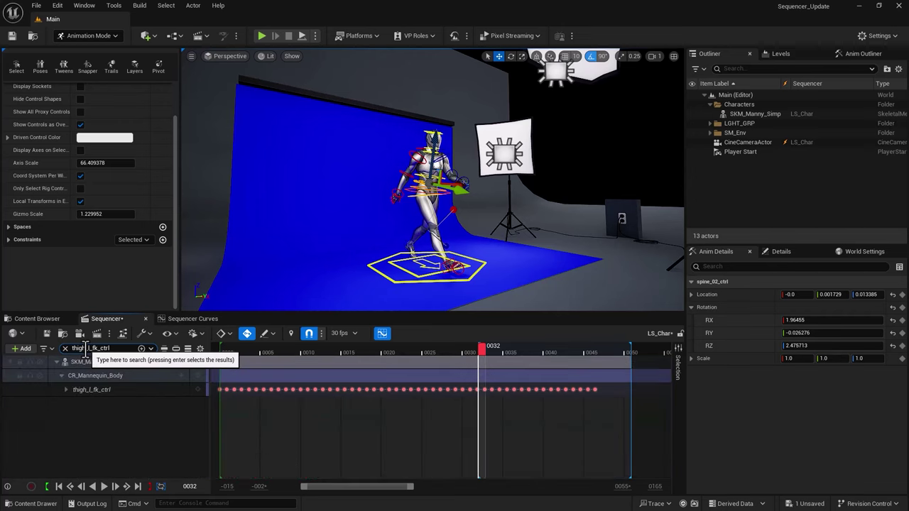
left_click(88, 390)
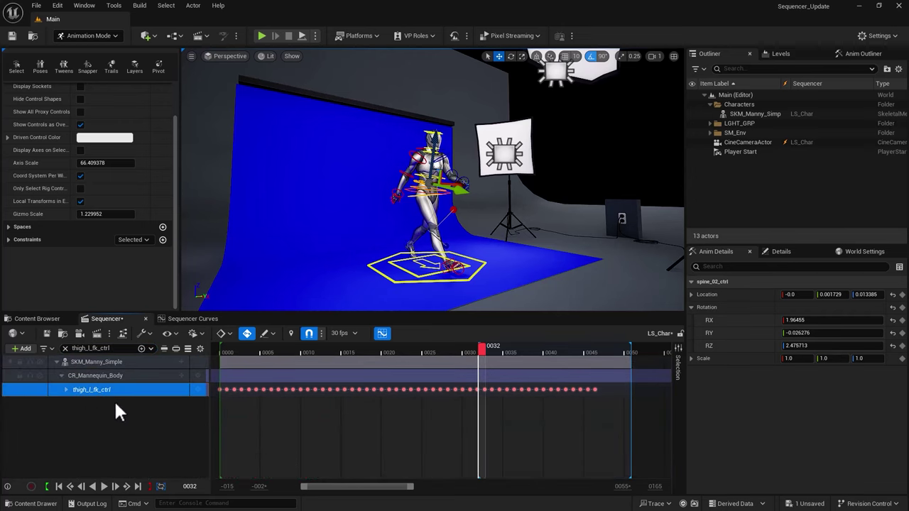
left_click(187, 319)
left_click(115, 318)
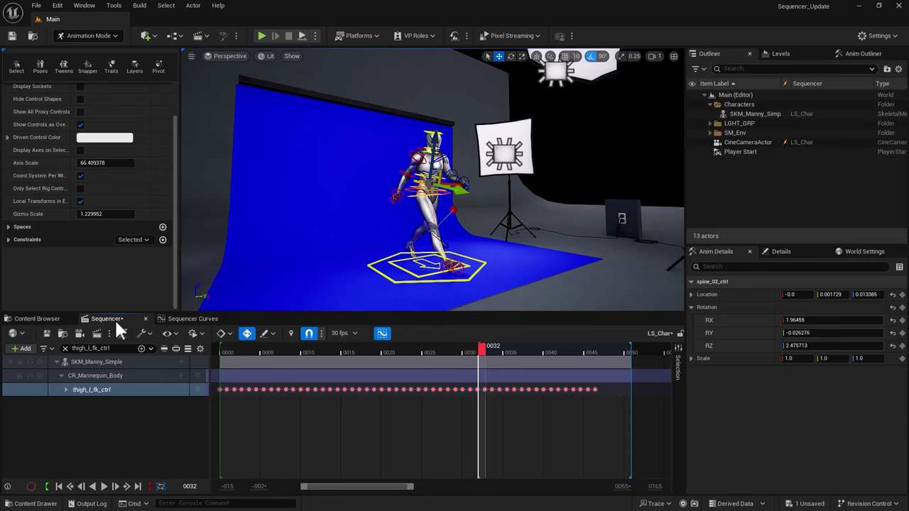
Expand thigh_l_fk_ctrl, view its Rotation.Pitch curve, and enter RY 0.884553.
left_click(65, 390)
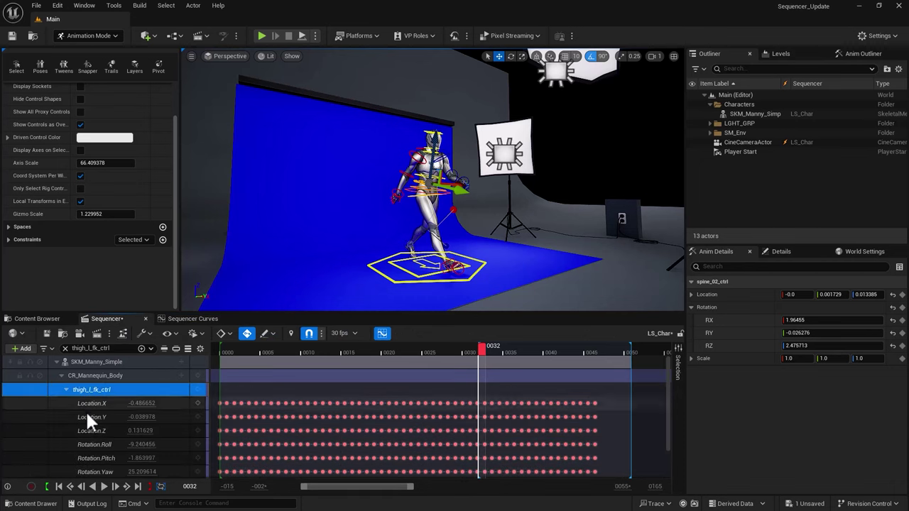
left_click(94, 459)
left_click(187, 319)
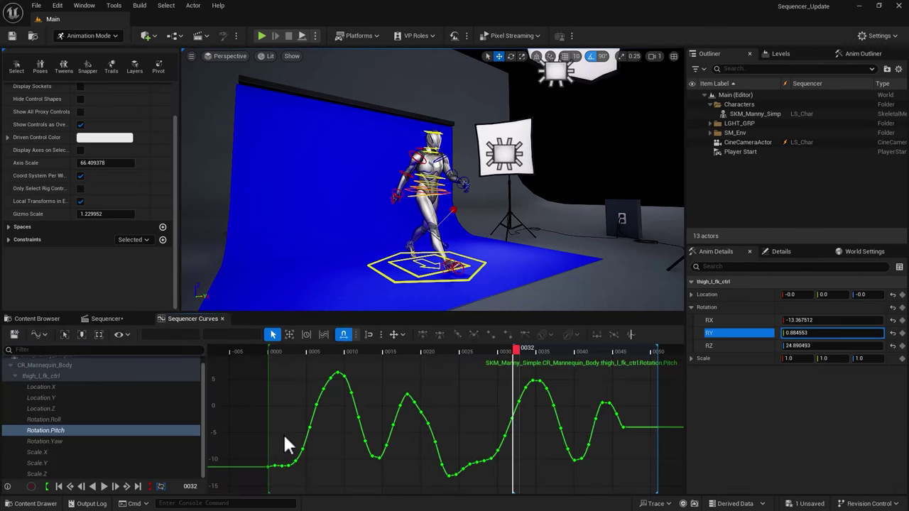
left_click(798, 328)
type("0.884553")
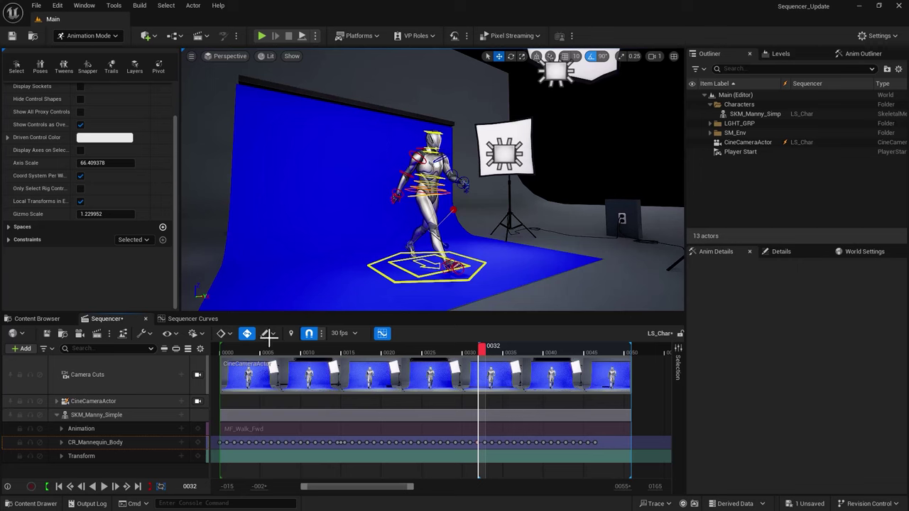
Select the hips control on the character, scroll up, and select the CR_Mannequin_Body track.
left_click(412, 198)
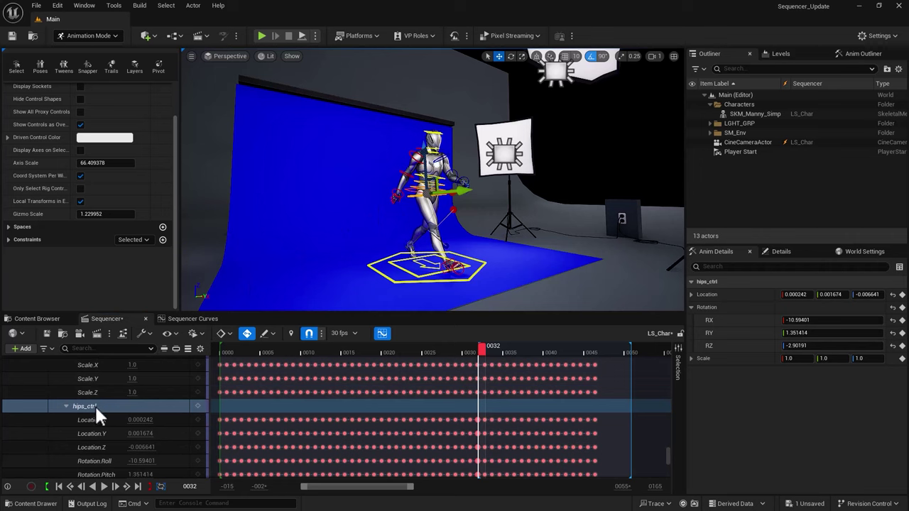
left_click_drag(666, 458, 662, 362)
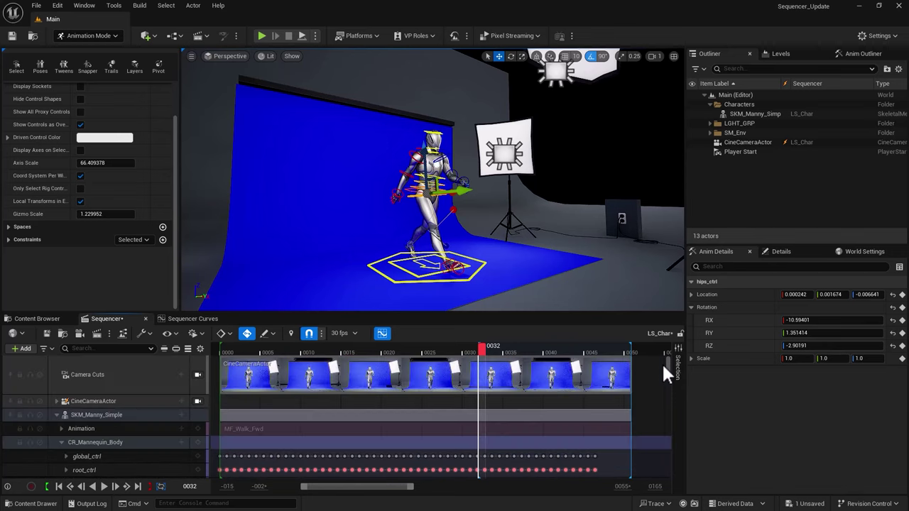
left_click(119, 448)
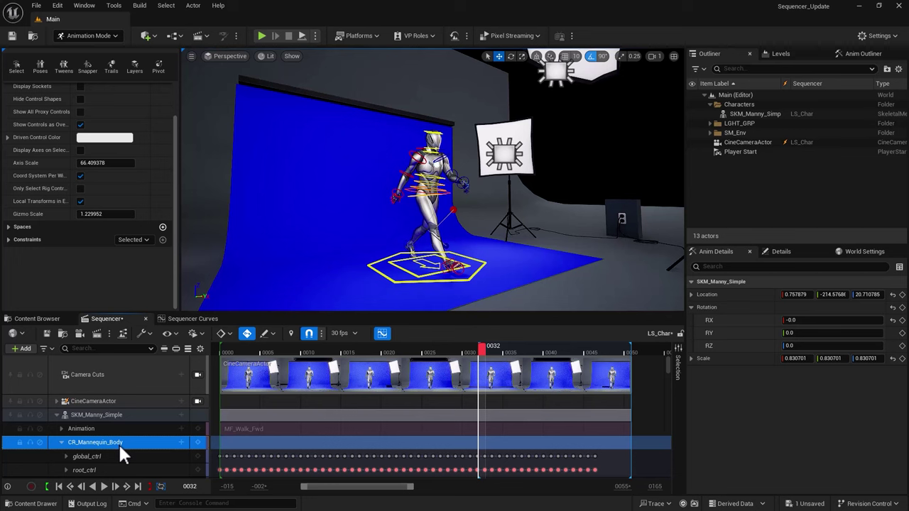
Turn off Auto Expand Nodes on Selection, collapse CR_Mannequin_Body, and select body_ctrl on the torso.
left_click(200, 349)
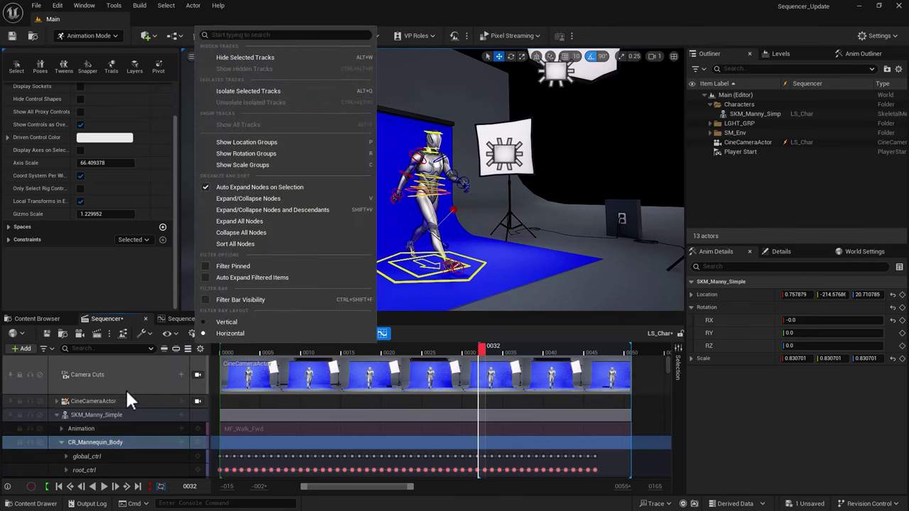
left_click(254, 186)
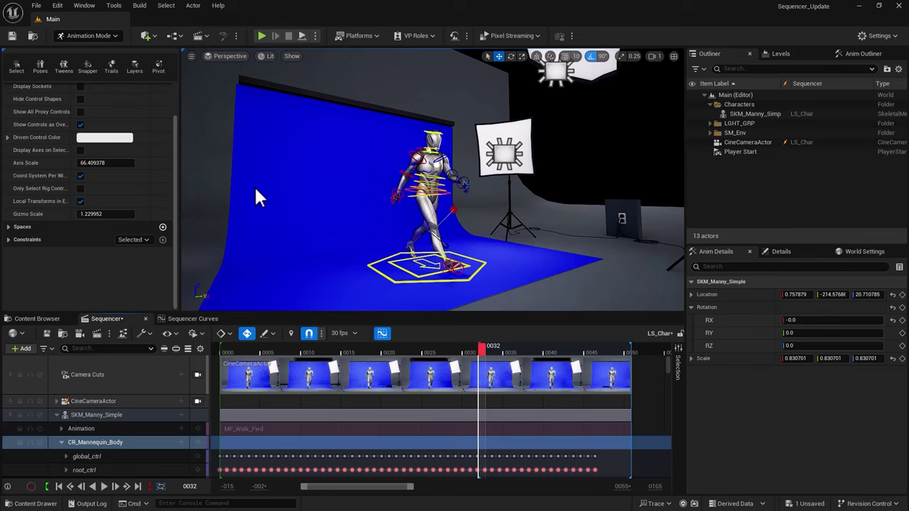
left_click(60, 443)
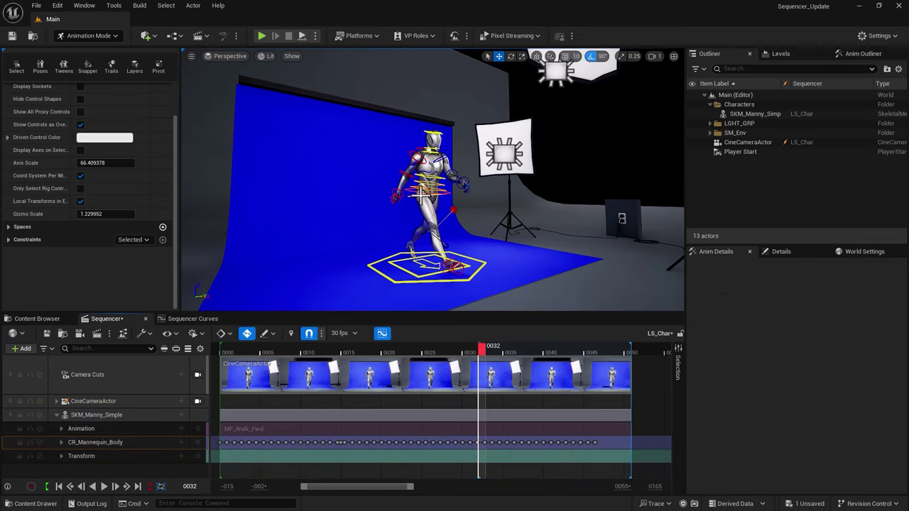
left_click(412, 190)
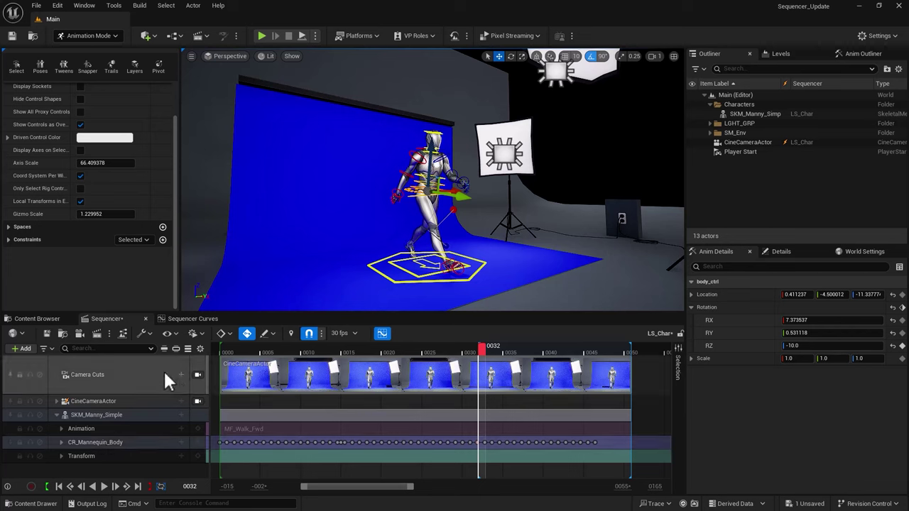
Isolate the selection, collapse body_ctrl, then isolate spine_02_ctrl and collapse its channels.
left_click(164, 348)
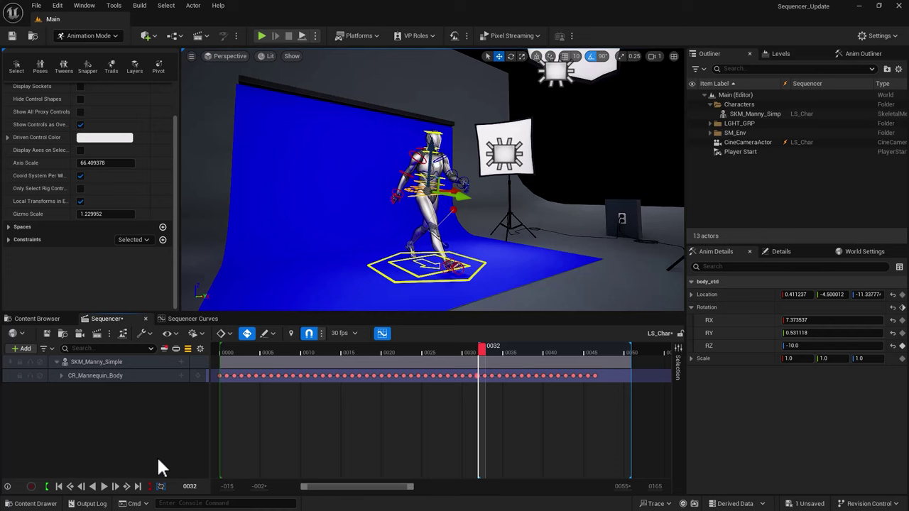
left_click(61, 375)
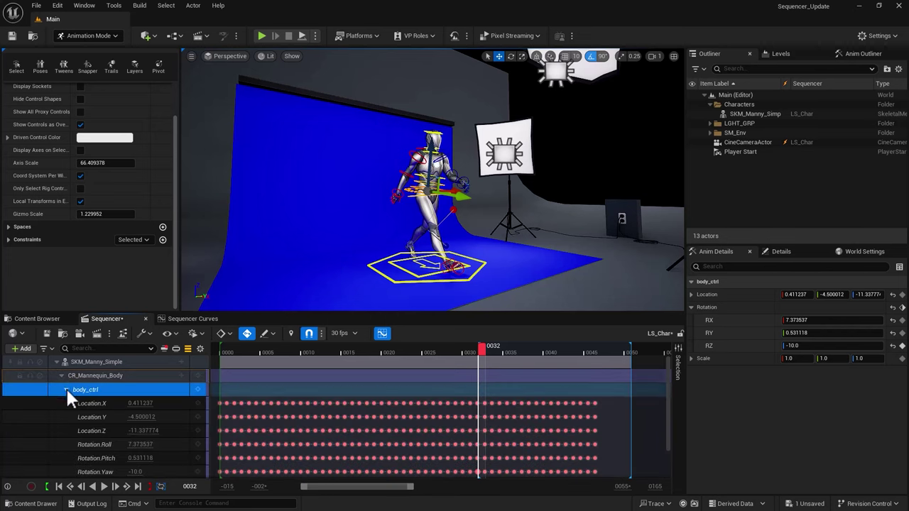
left_click(65, 388)
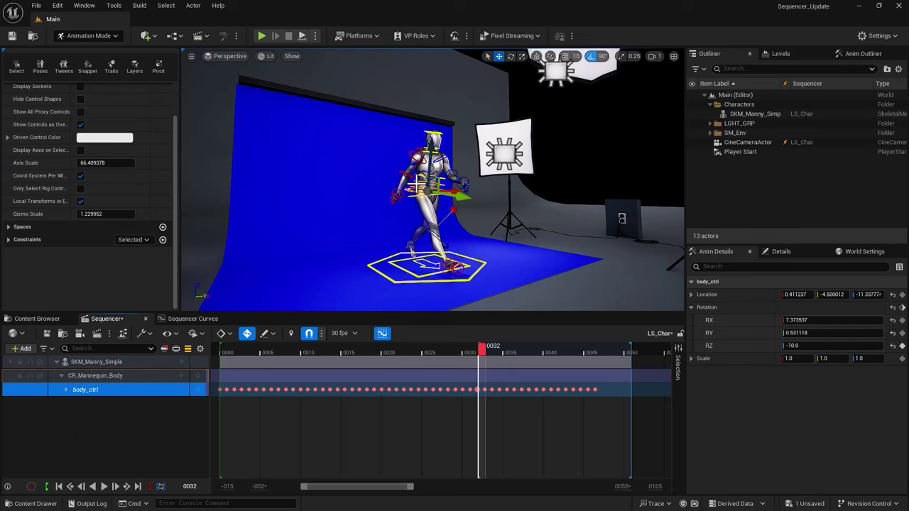
left_click(425, 186)
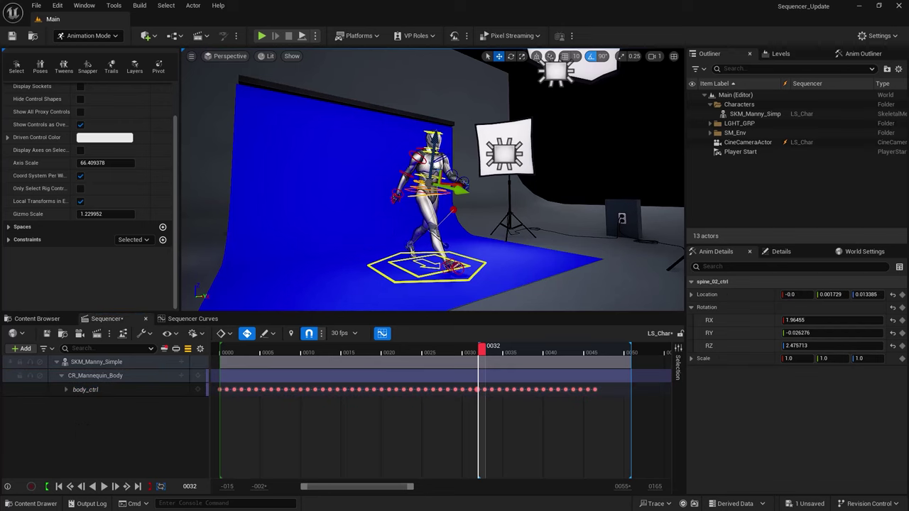
left_click(163, 349)
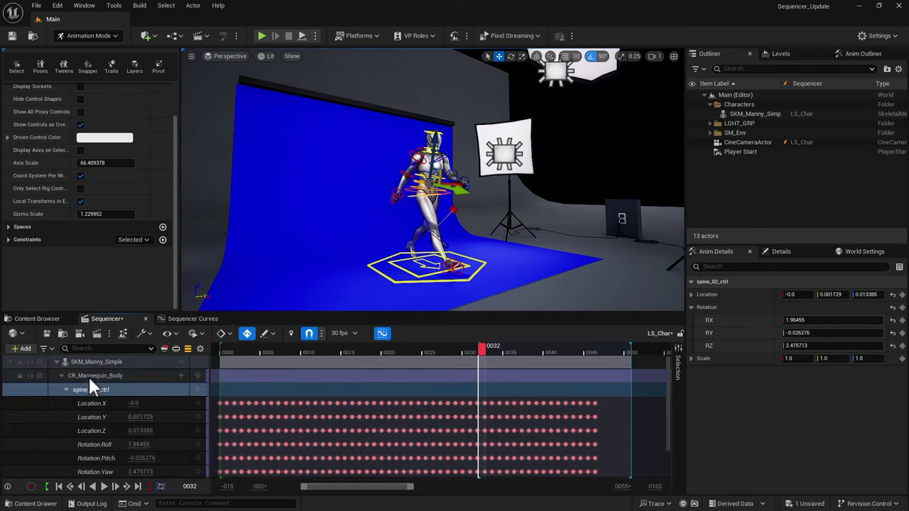
left_click(66, 390)
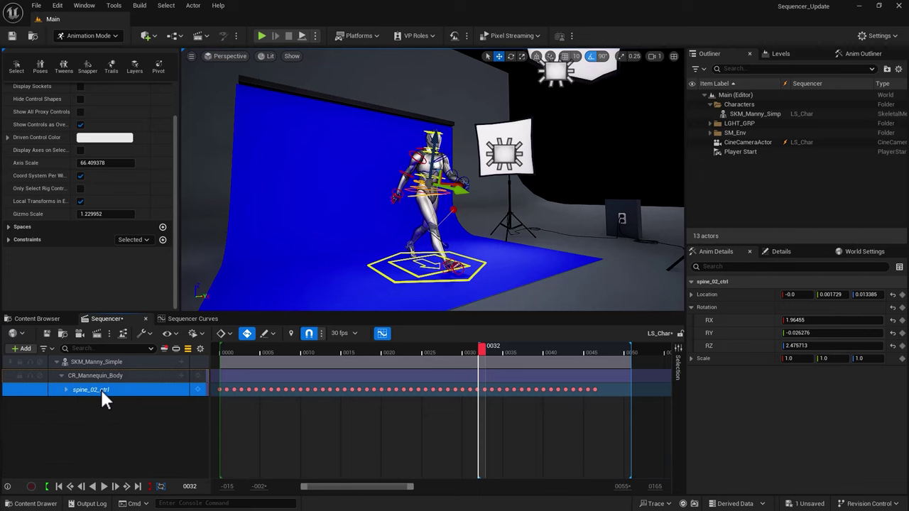
Expand spine_02_ctrl and select its three Location and three Scale channel rows.
left_click(66, 390)
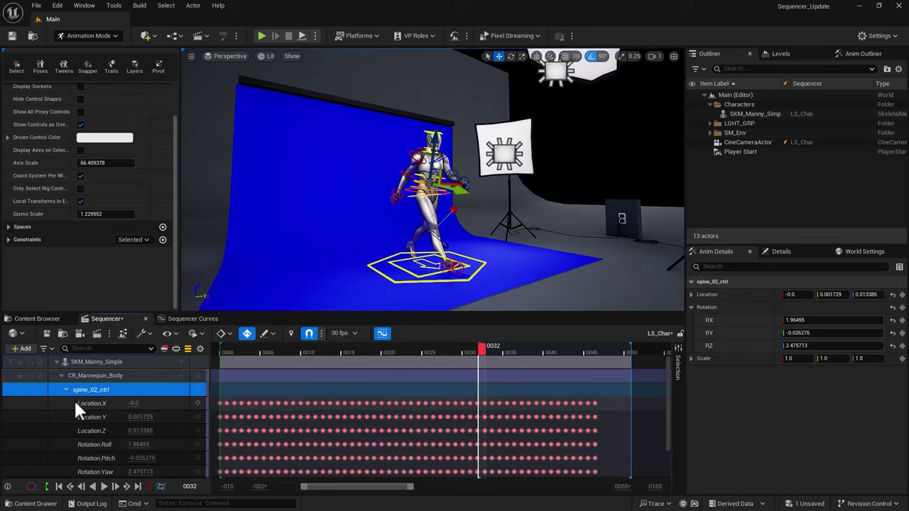
left_click(88, 443)
scroll(89, 443, "down", 1)
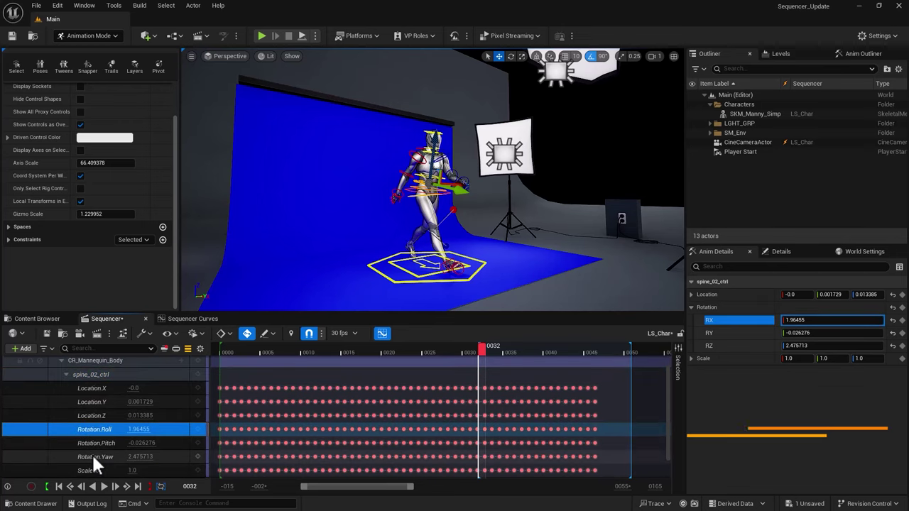
left_click(93, 458)
scroll(96, 458, "down", 2)
left_click(91, 472)
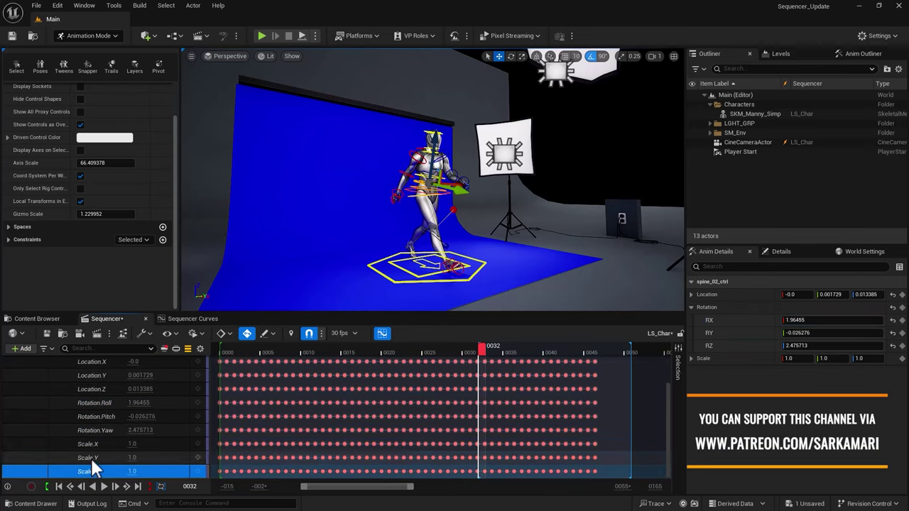
left_click(92, 444, "shift")
left_click(94, 389, "ctrl")
left_click(94, 375, "ctrl")
left_click(93, 364, "ctrl")
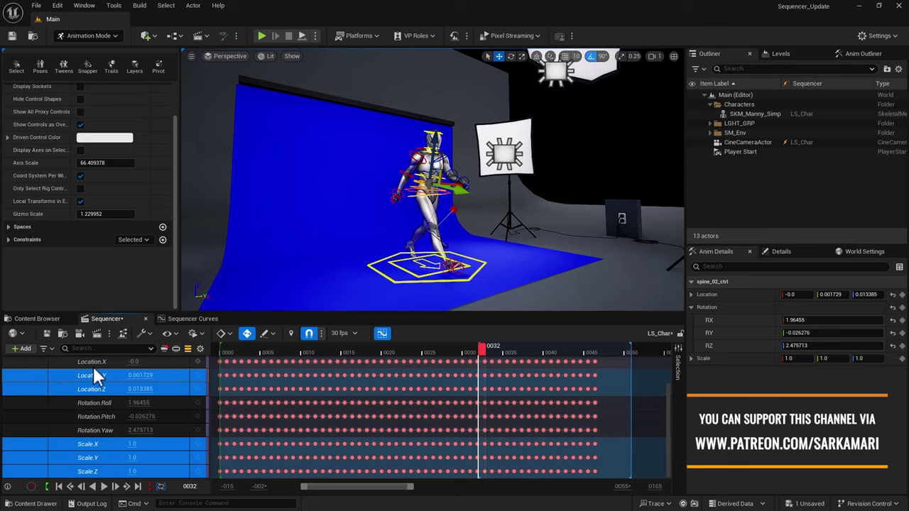
Hide the six selected Location and Scale channels with Hide Selected Tracks.
left_click(188, 318)
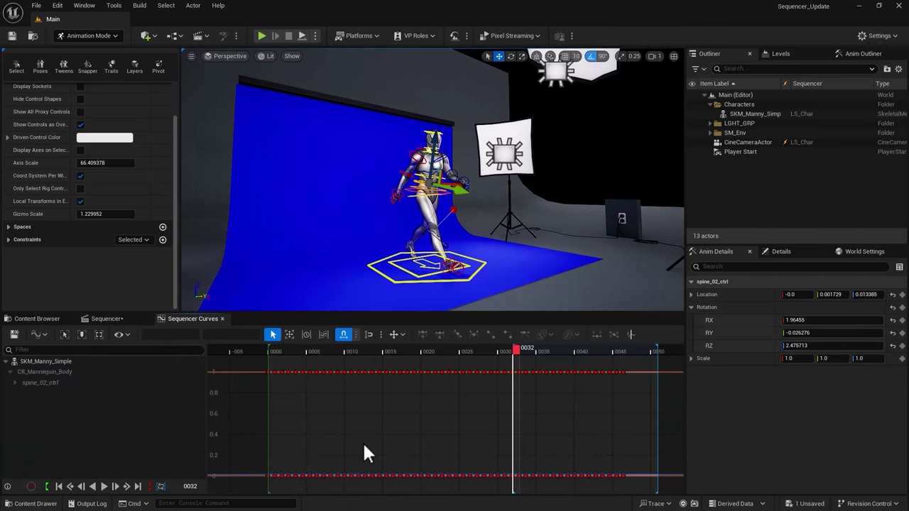
left_click(105, 319)
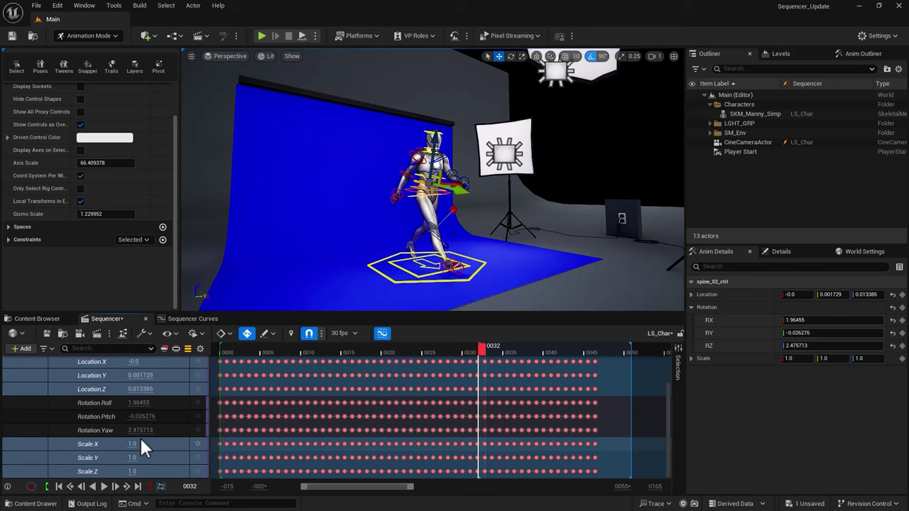
left_click(174, 348)
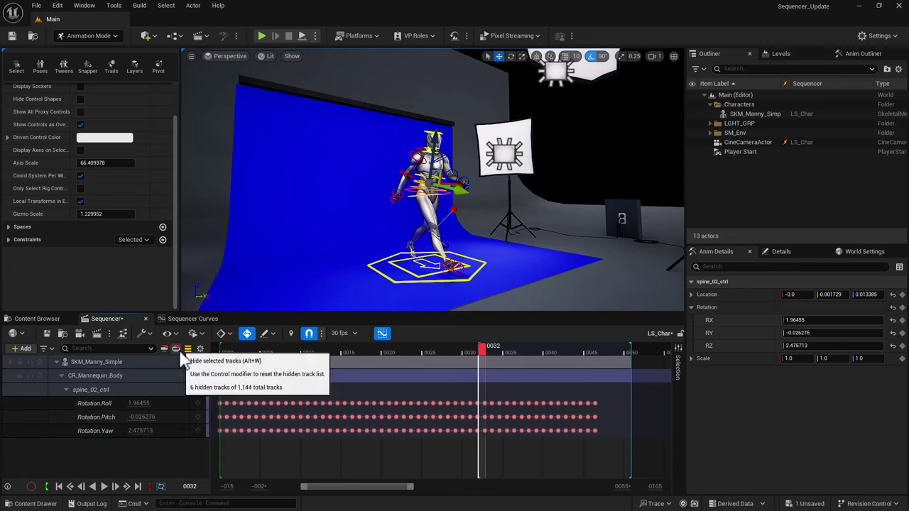
Select the remaining Rotation Roll, Pitch and Yaw channels to check them.
left_click(91, 402)
left_click(88, 416)
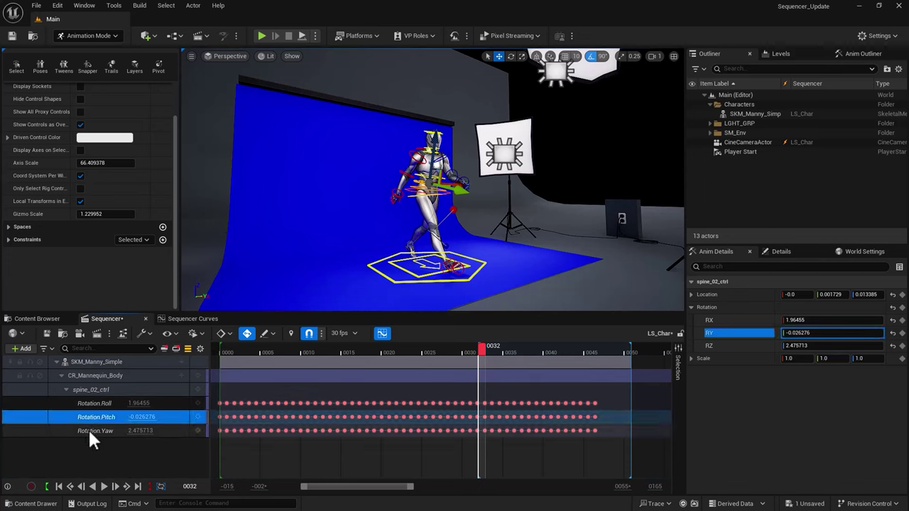
left_click(88, 428)
left_click(89, 417)
left_click(87, 403)
left_click(106, 417)
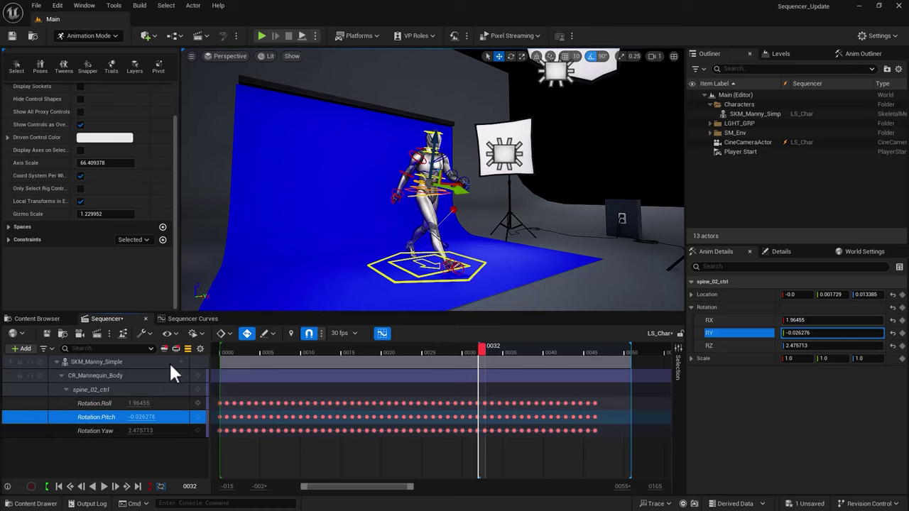
left_click(181, 319)
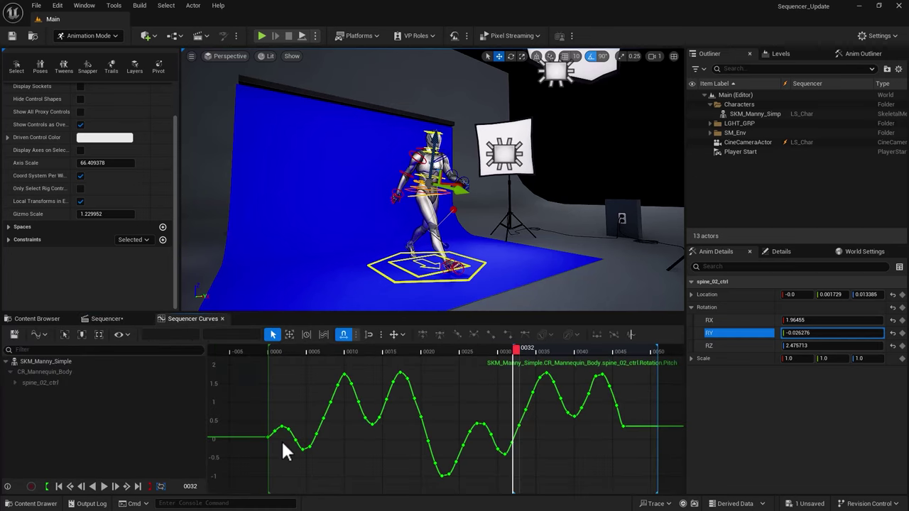
left_click(507, 441)
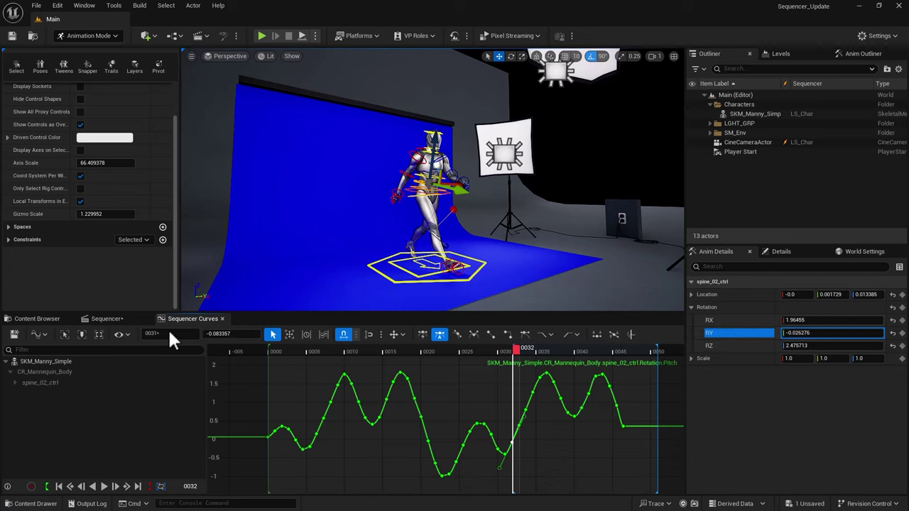
left_click(105, 319)
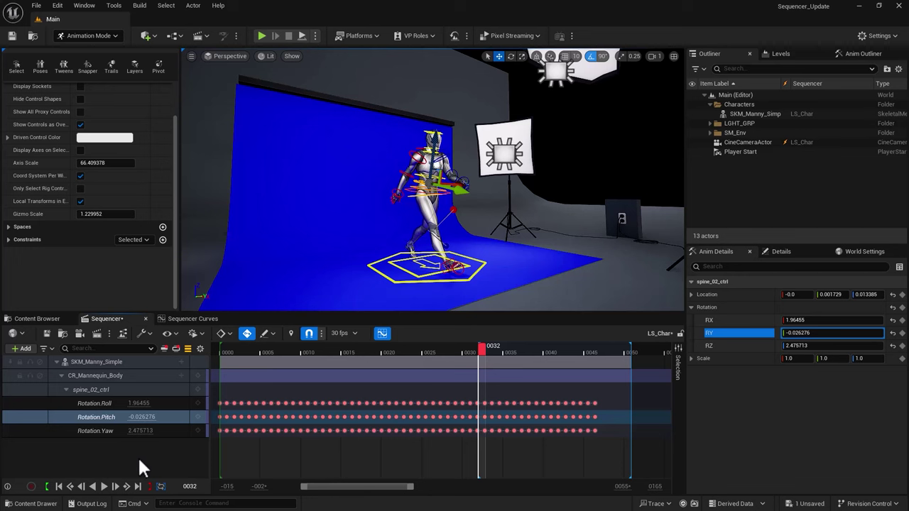
Select CR_Mannequin_Body, restore all 1,144 tracks, and open the track tree's gear options menu.
left_click(99, 377)
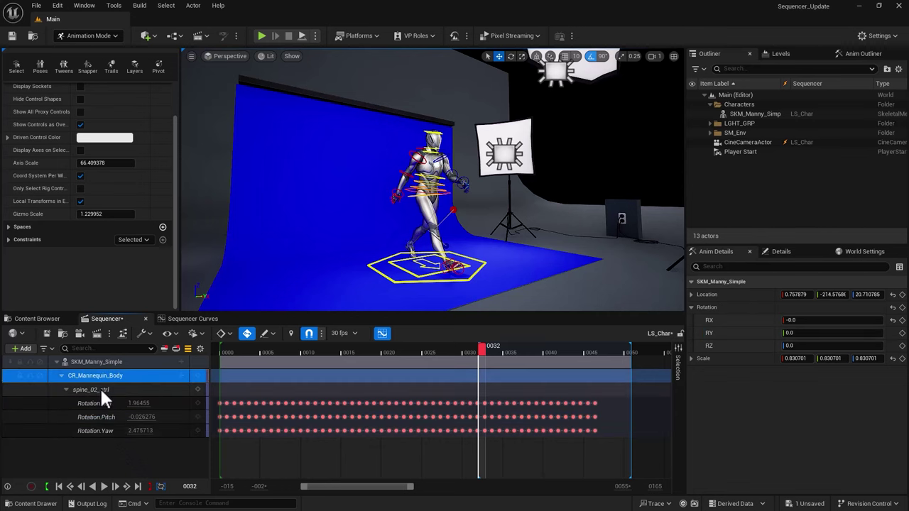
scroll(100, 386, "up", 5)
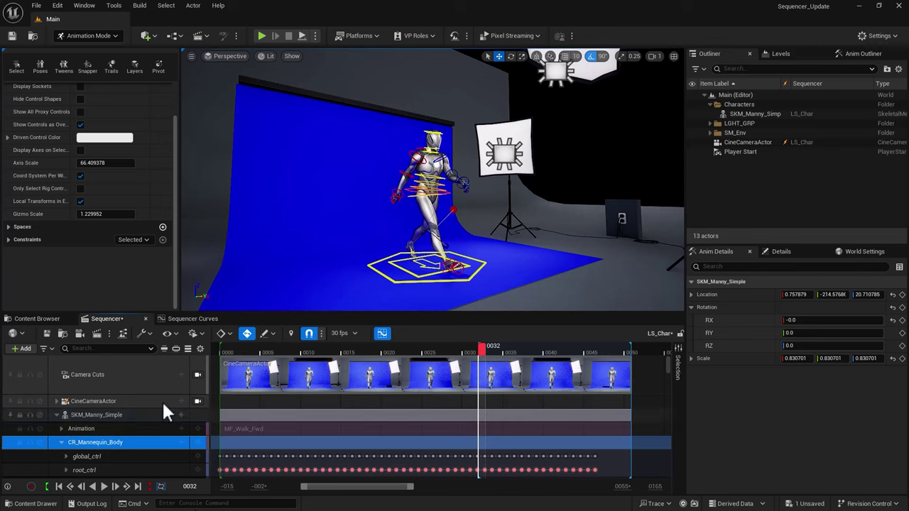
left_click(198, 349)
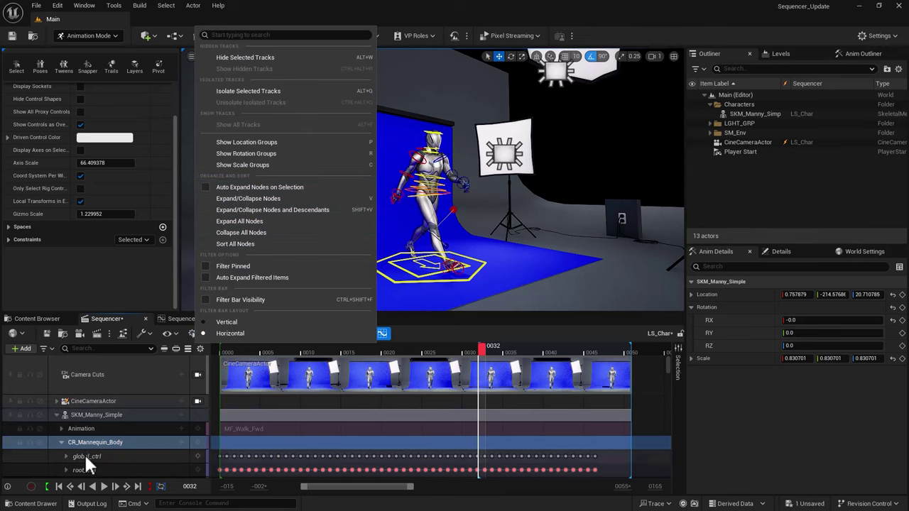
Turn on Auto Expand Nodes on Selection, isolate body_ctrl, then select the hips control.
left_click(406, 192)
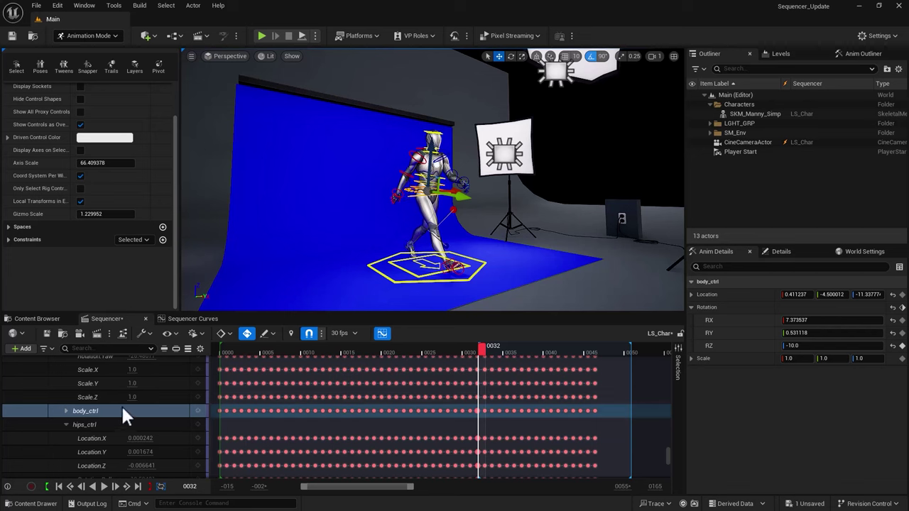
left_click(164, 348)
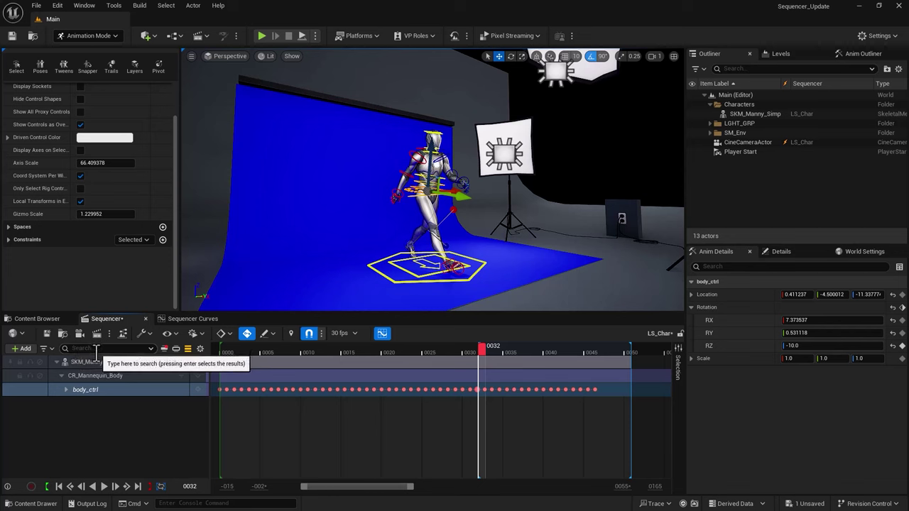
left_click(411, 198)
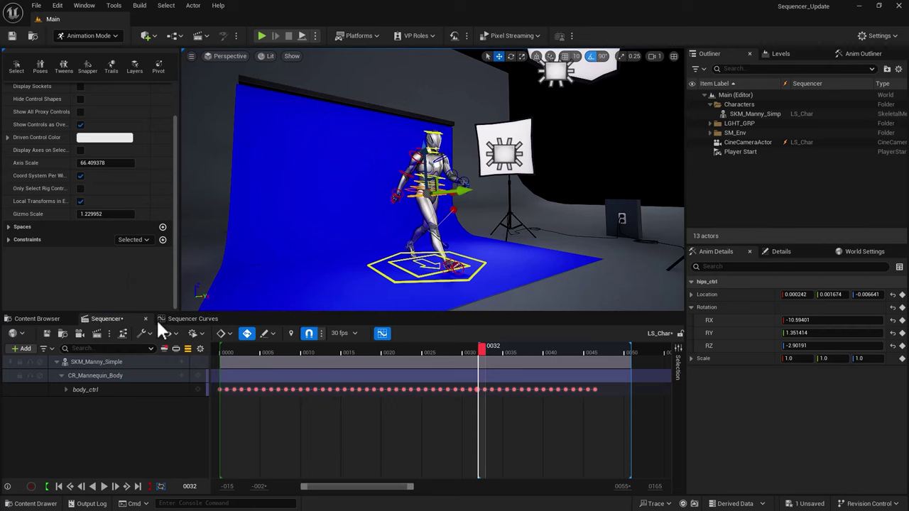
Toggle to the Curves view and back, clearing isolation to show all 1,144 tracks.
left_click(192, 319)
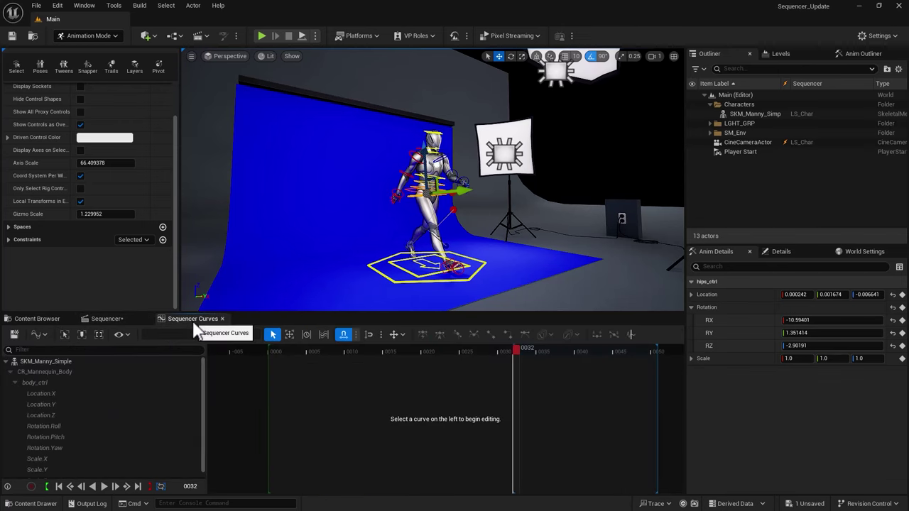
left_click(117, 318)
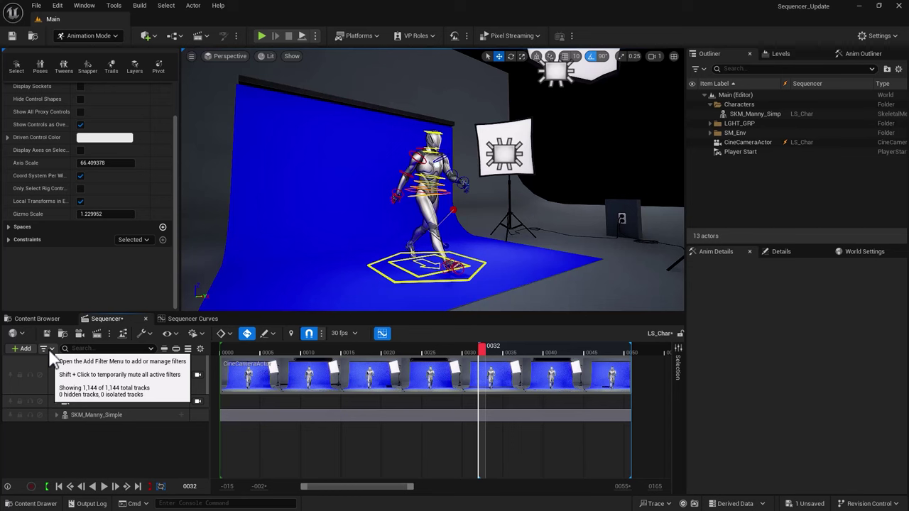
Expand SKM_Manny_Simple, select CR_Mannequin_Body, and try the Cameras-only track filter.
left_click(56, 414)
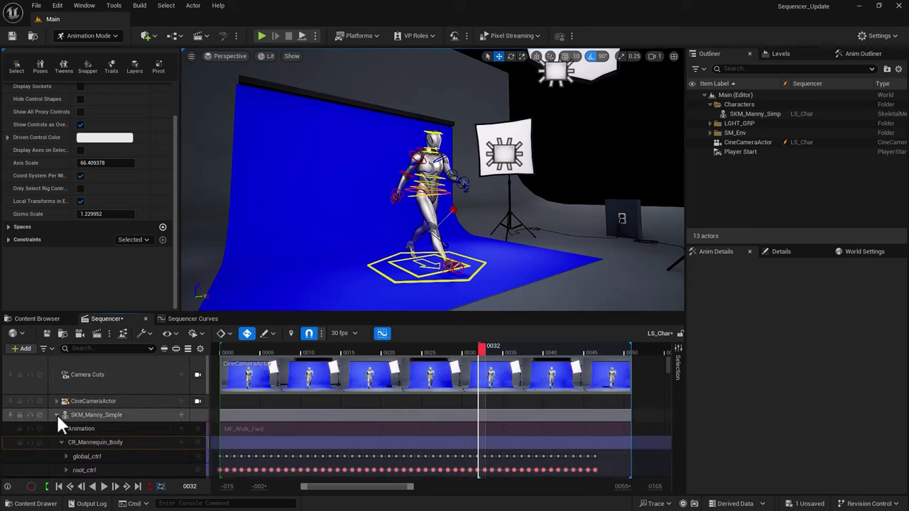
left_click(81, 442)
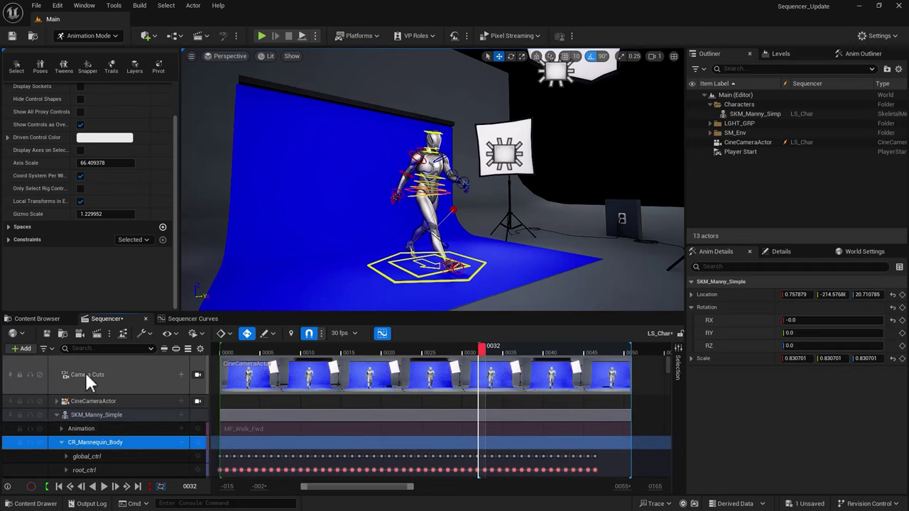
left_click(45, 348)
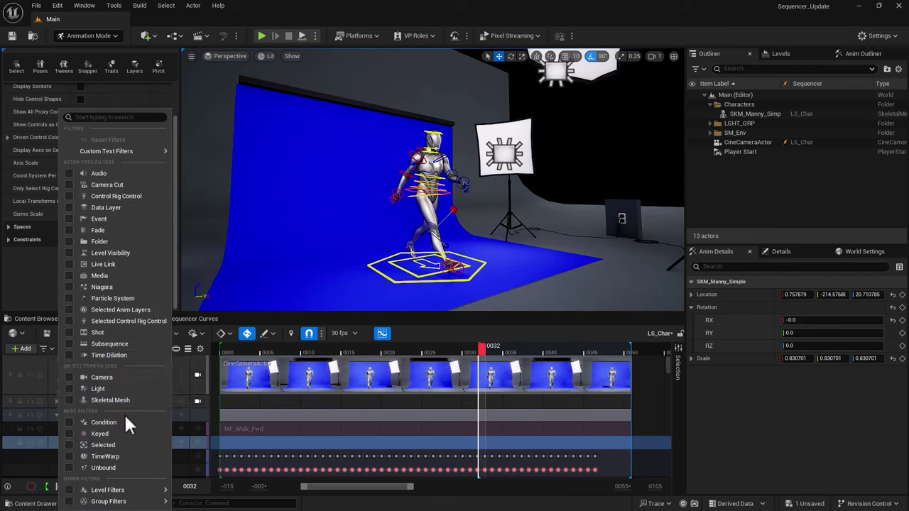
left_click(105, 375)
left_click(27, 431)
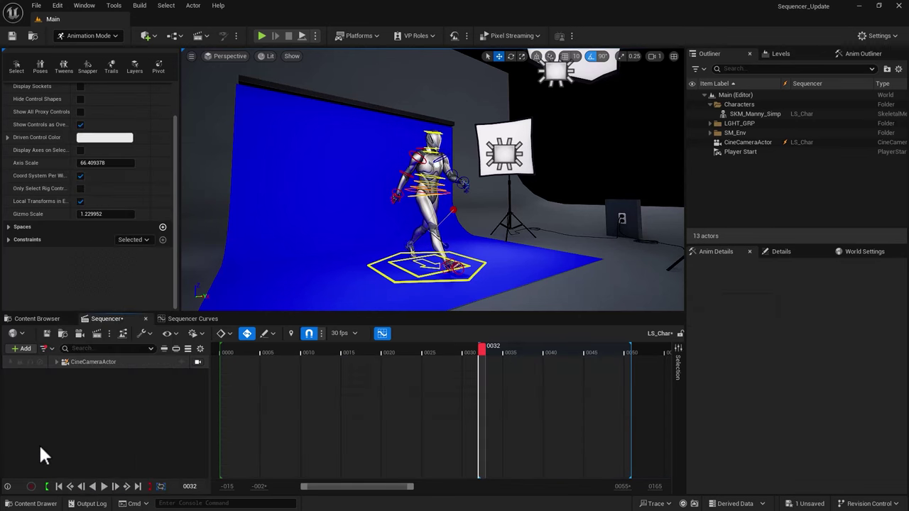
Swap the Cameras filter for Skeletal Mesh and collapse CR_Mannequin_Body's controls.
left_click(47, 348)
left_click(74, 378)
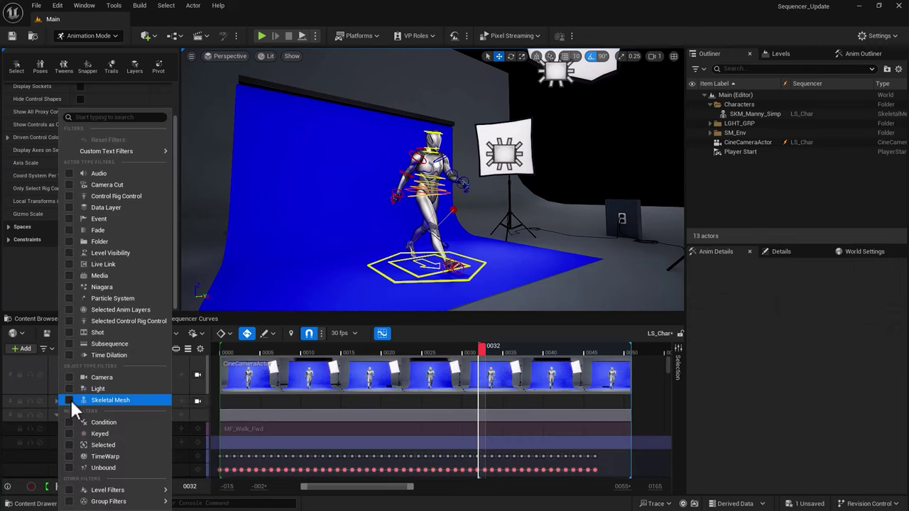
left_click(70, 398)
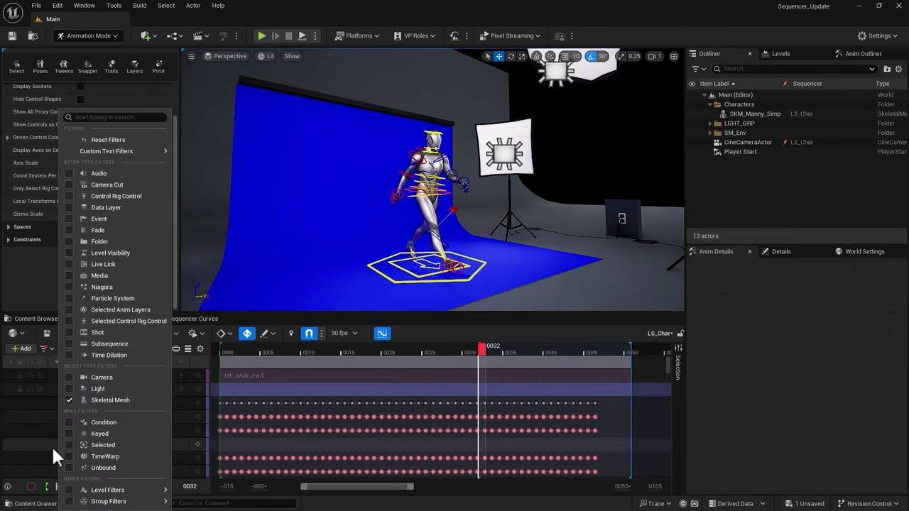
left_click(249, 316)
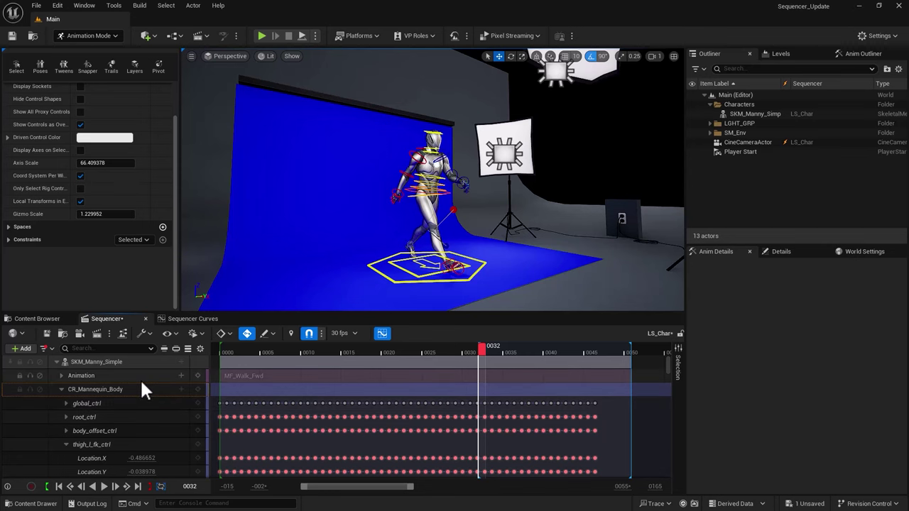
left_click(61, 389)
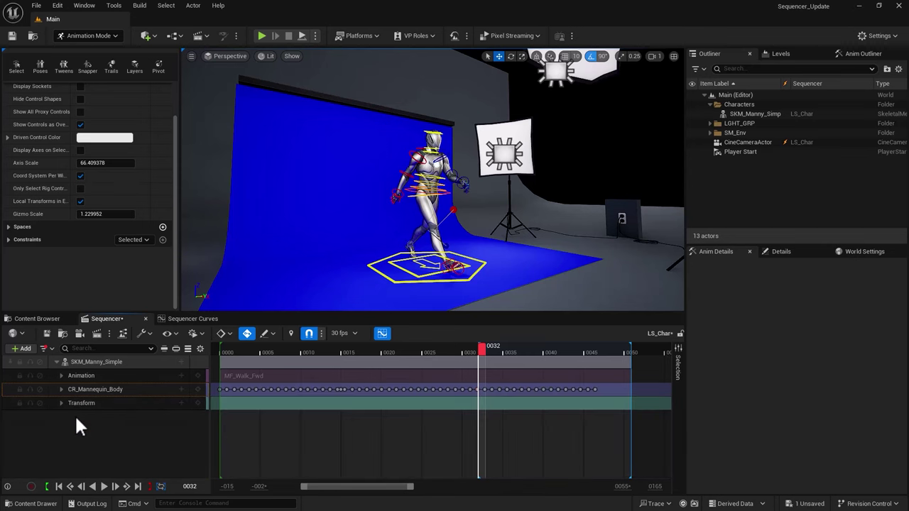
Filter the Sequencer track list to Control Rig Control tracks only.
left_click(44, 348)
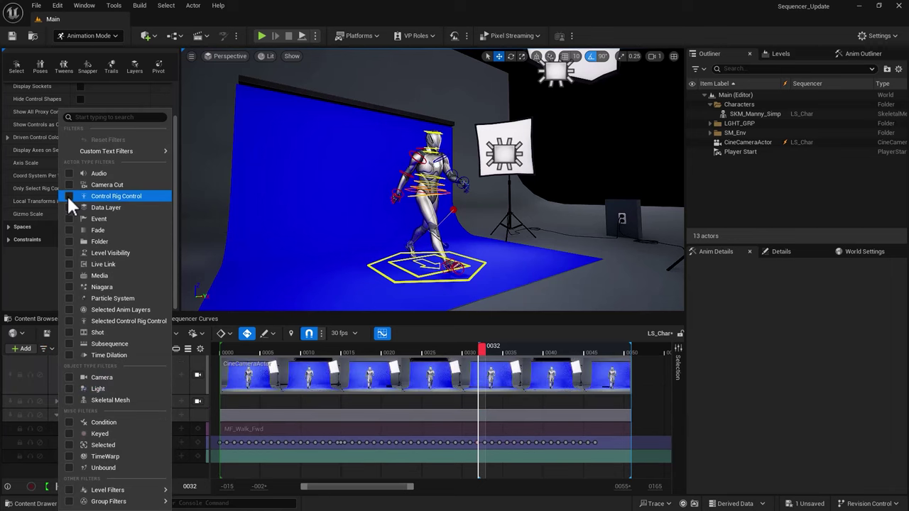
left_click(68, 195)
left_click(44, 430)
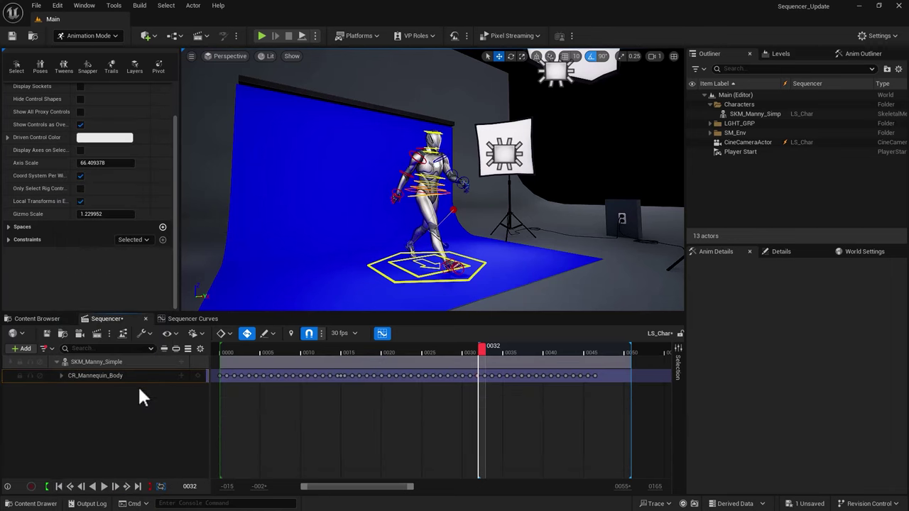
Expand CR_Mannequin_Body and isolate the global_ctrl control, then deselect it.
left_click(61, 376)
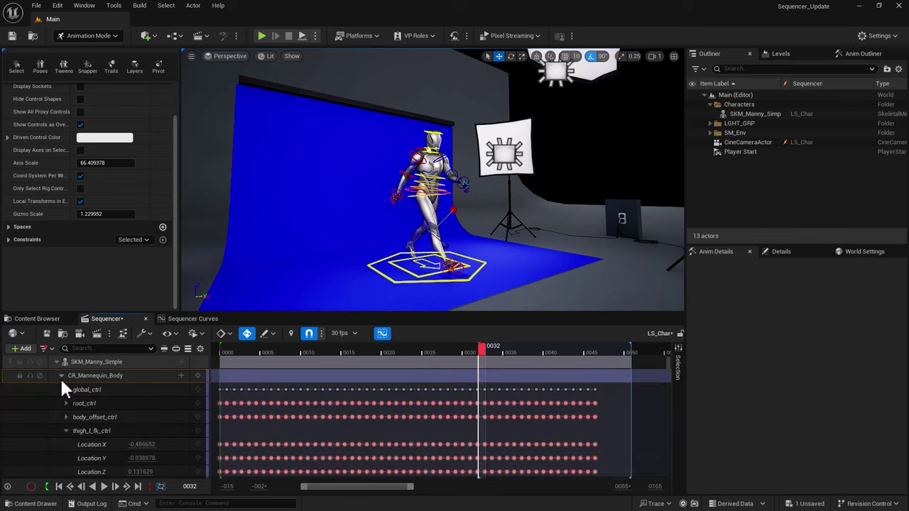
left_click(77, 390)
left_click(164, 348)
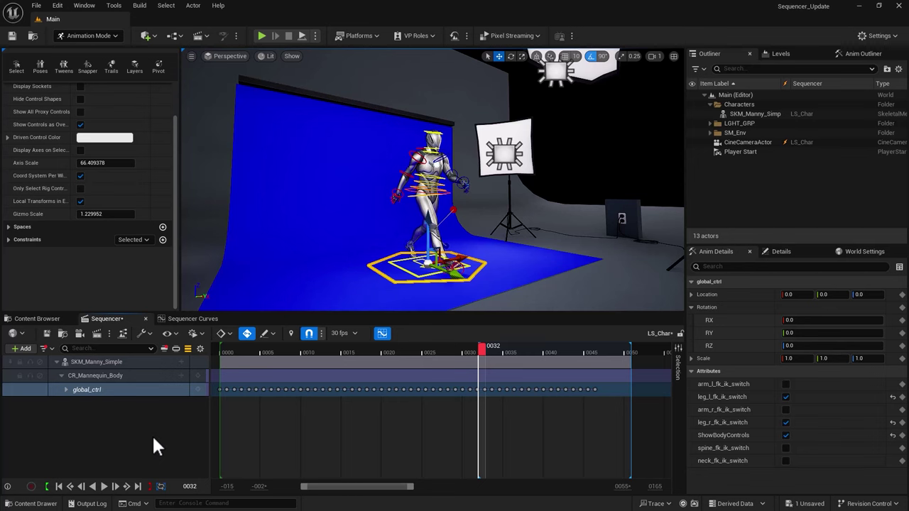
left_click(167, 431)
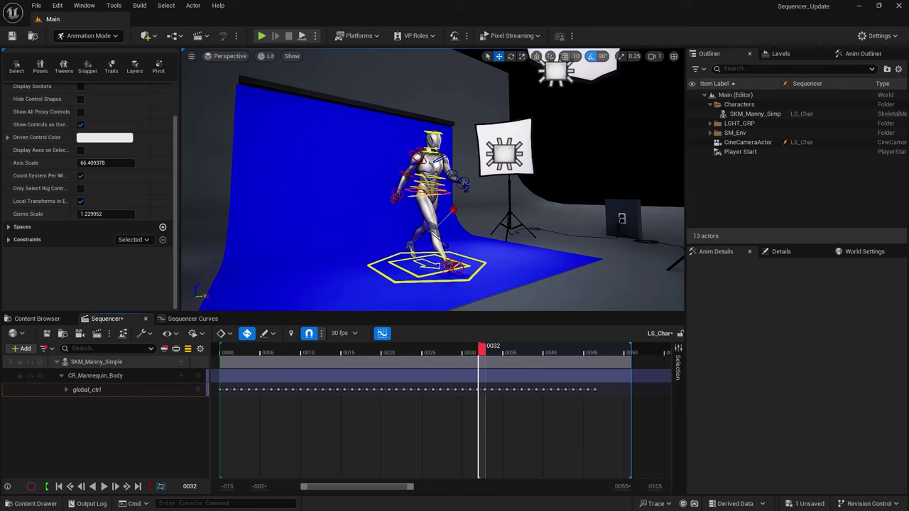
Keep Sidebar Details on, dock the Selection sidebar, and open and close its drawer.
left_click(173, 333)
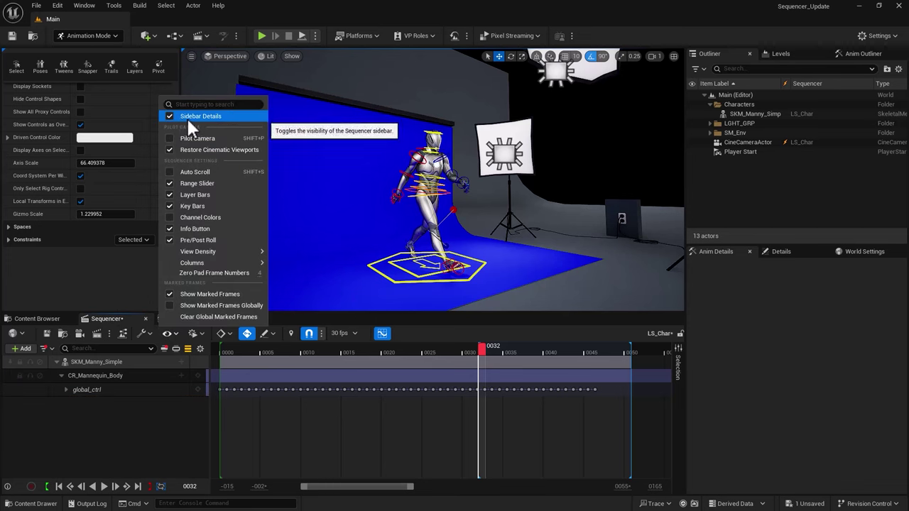
left_click(64, 457)
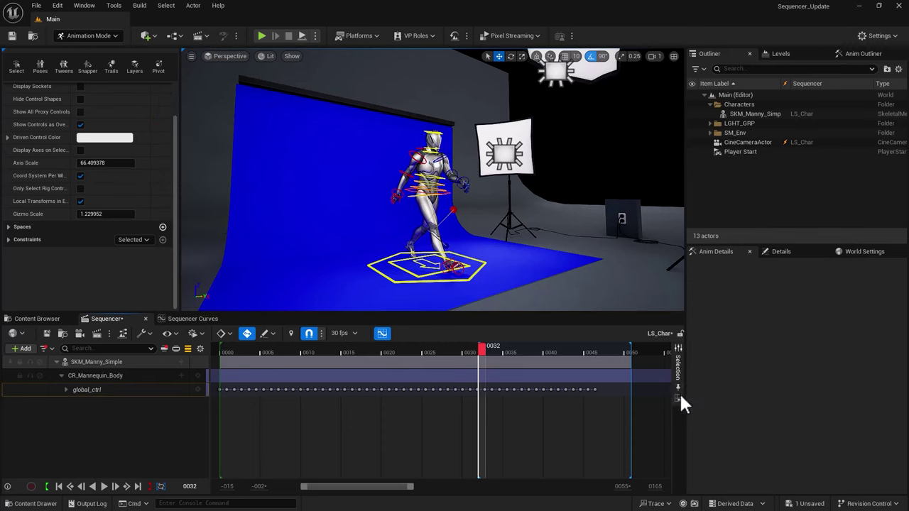
left_click(679, 400)
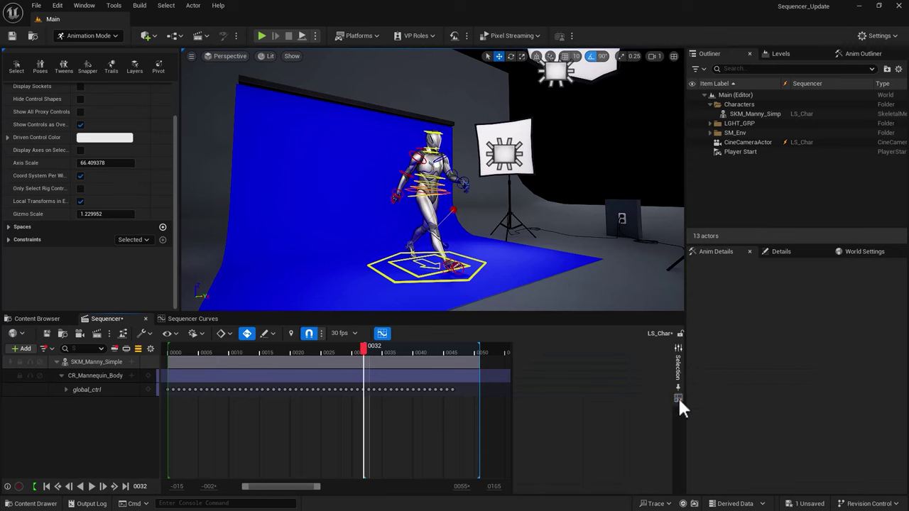
left_click(678, 396)
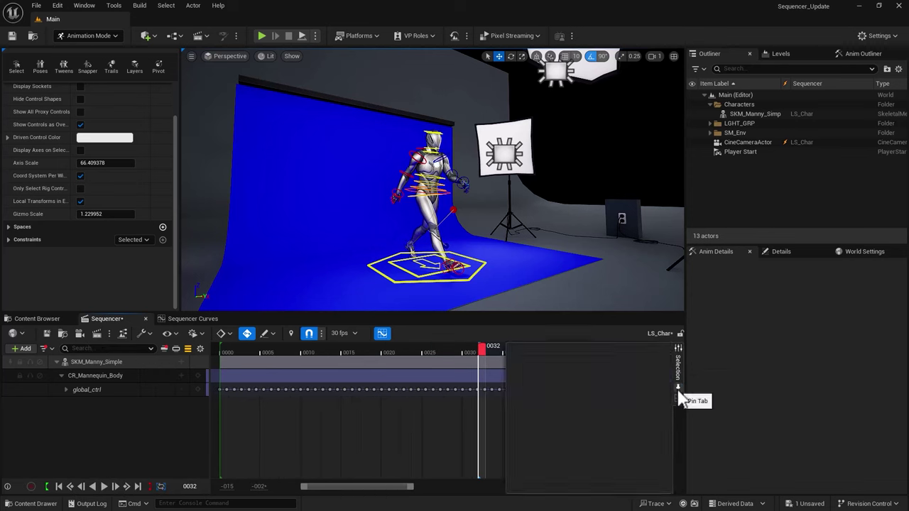
left_click(678, 376)
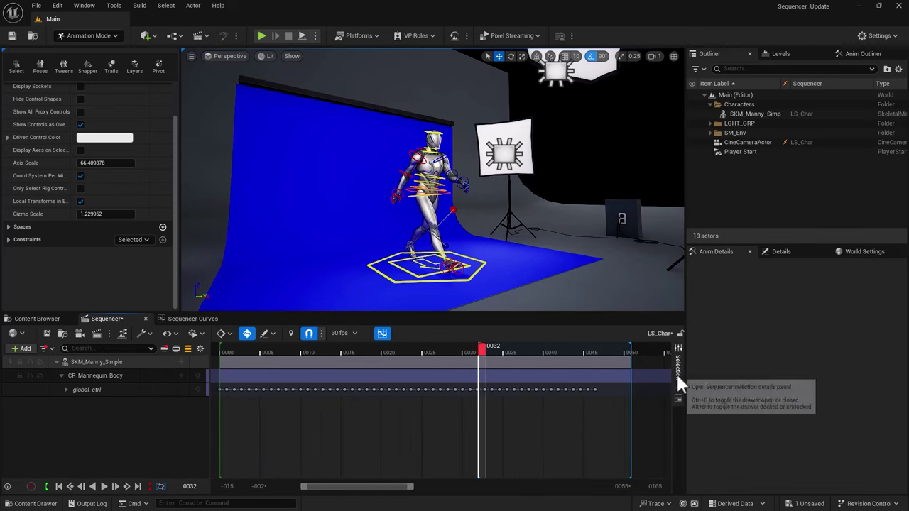
left_click(92, 378)
right_click(92, 377)
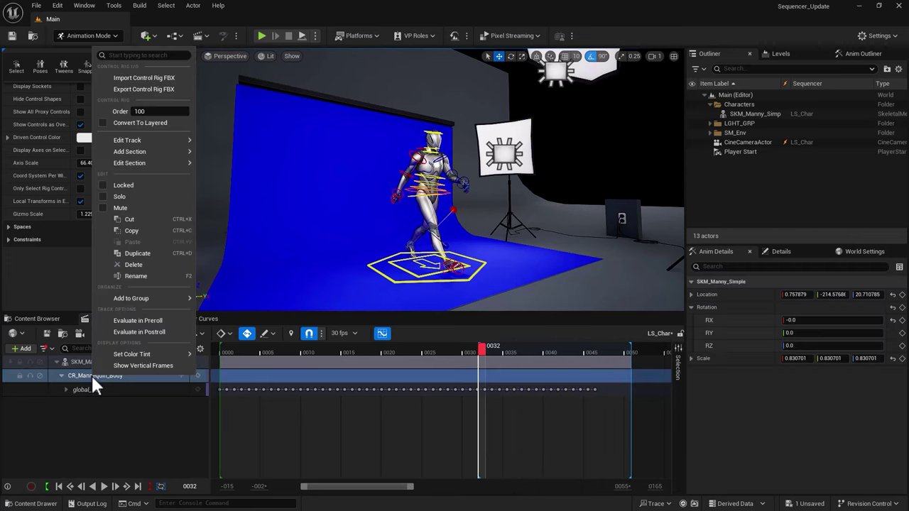
mouse_move(149, 140)
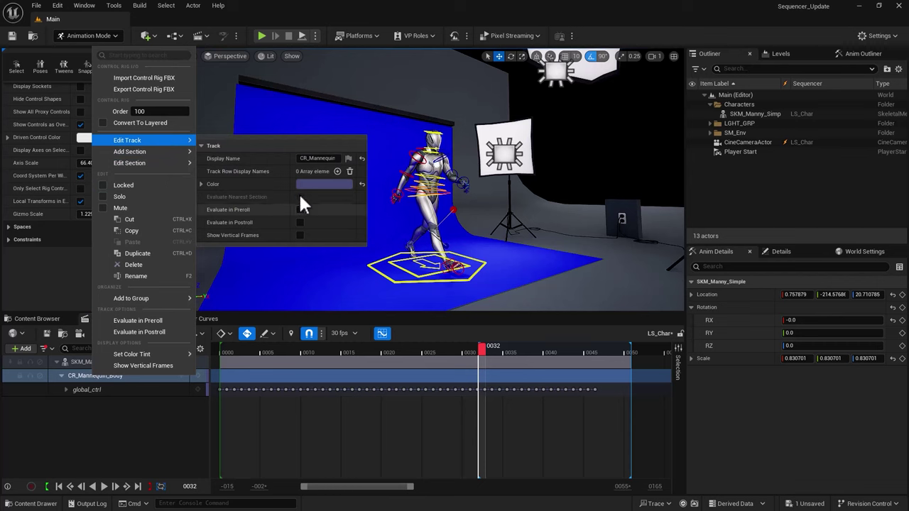
left_click(118, 422)
left_click(94, 374)
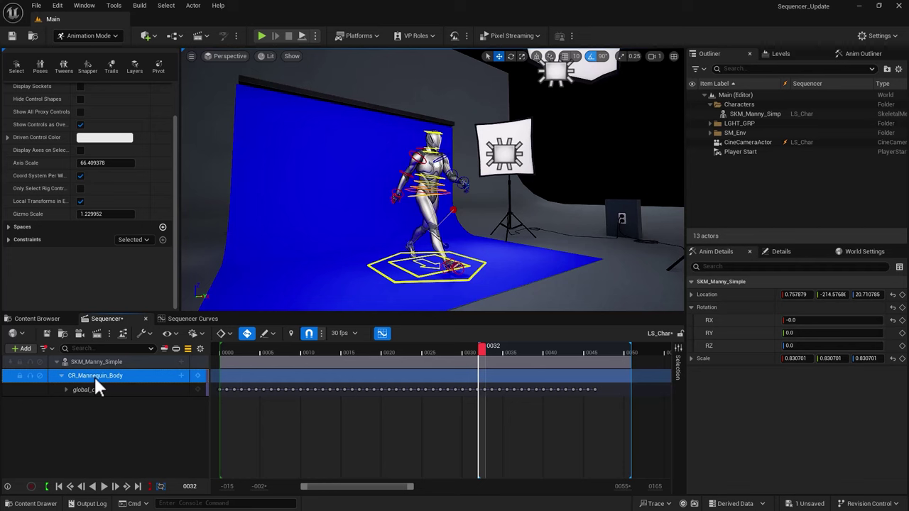
right_click(92, 374)
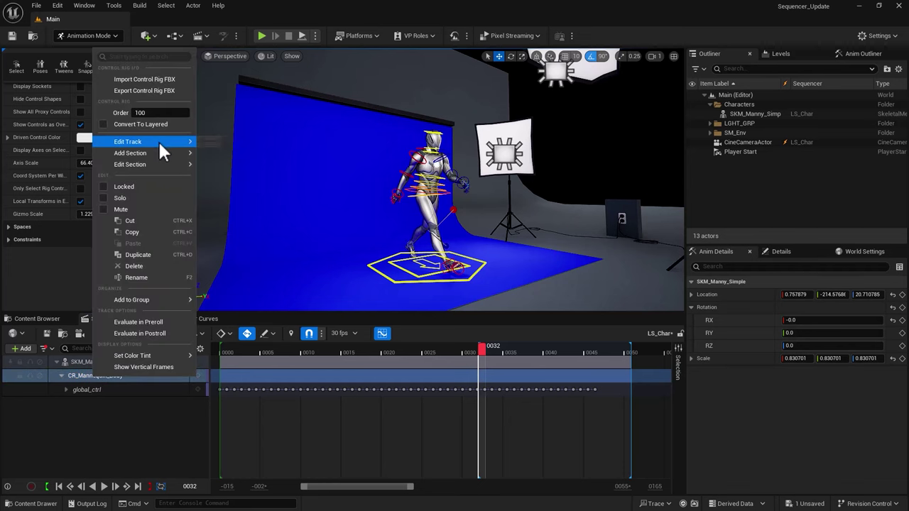
mouse_move(159, 143)
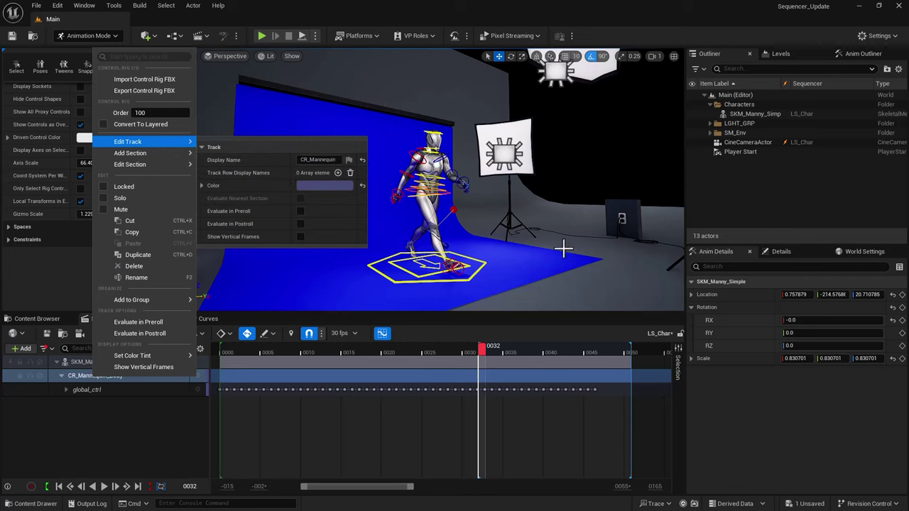
Open the selection details sidebar for CR_Mannequin_Body and browse its details.
left_click(81, 428)
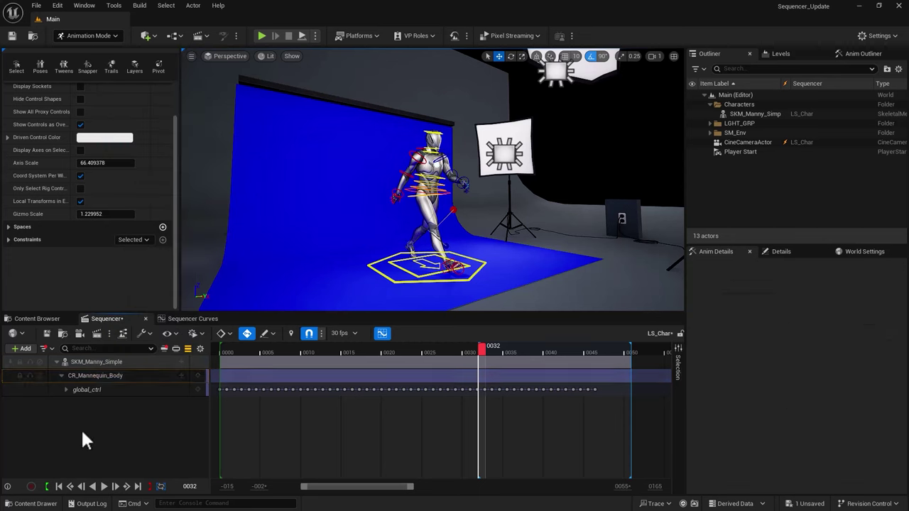
left_click(100, 377)
left_click(678, 373)
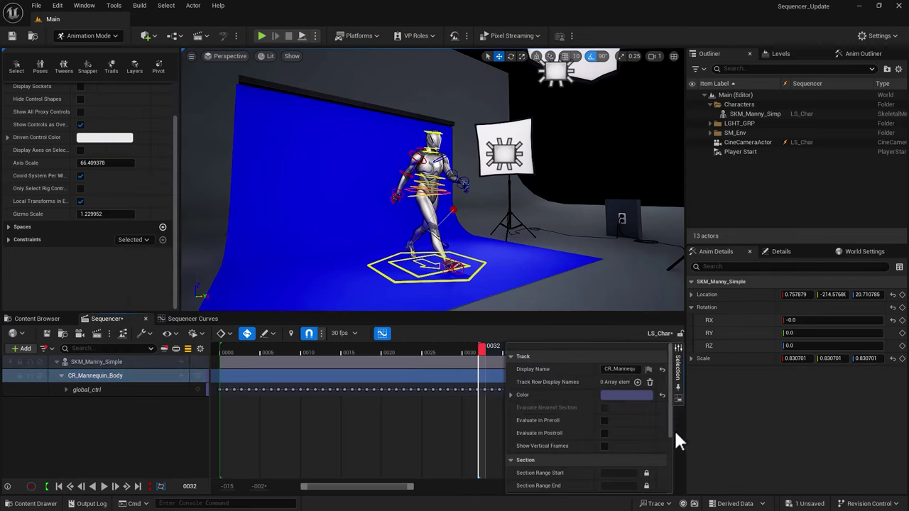
scroll(591, 411, "down", 3)
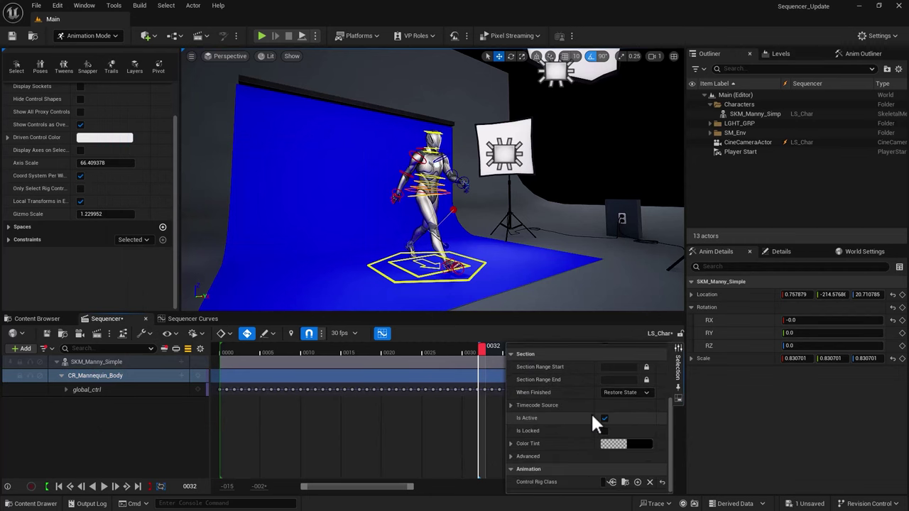
scroll(591, 412, "up", 3)
scroll(590, 416, "down", 3)
scroll(590, 416, "up", 3)
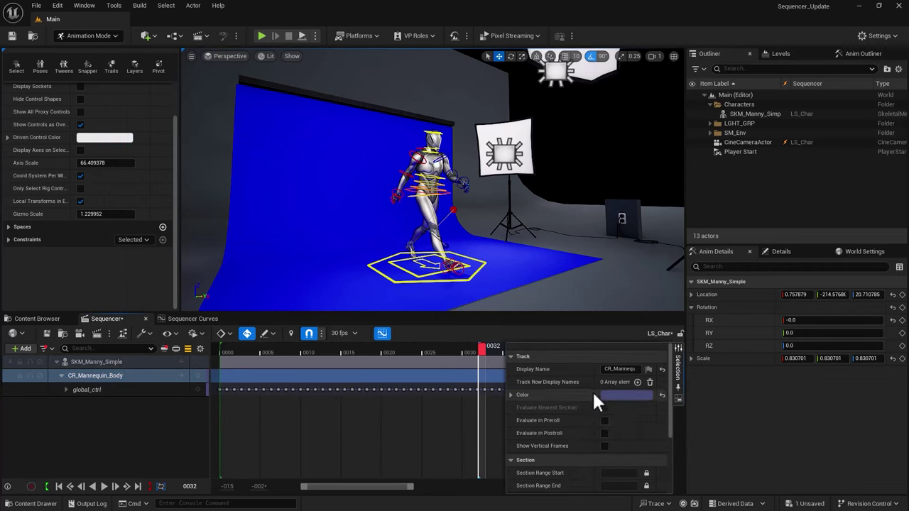
Check CR_Mannequin_Body's track options and view global_ctrl in the details sidebar.
right_click(121, 375)
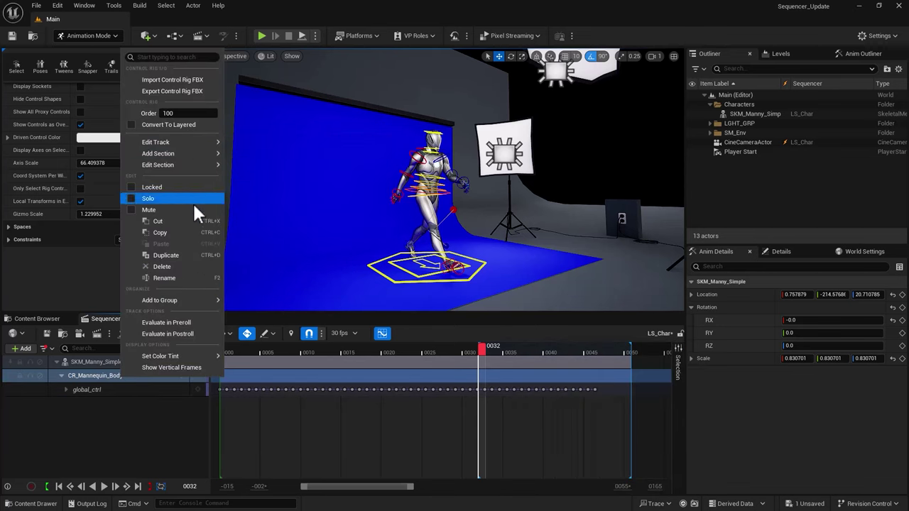
left_click(122, 440)
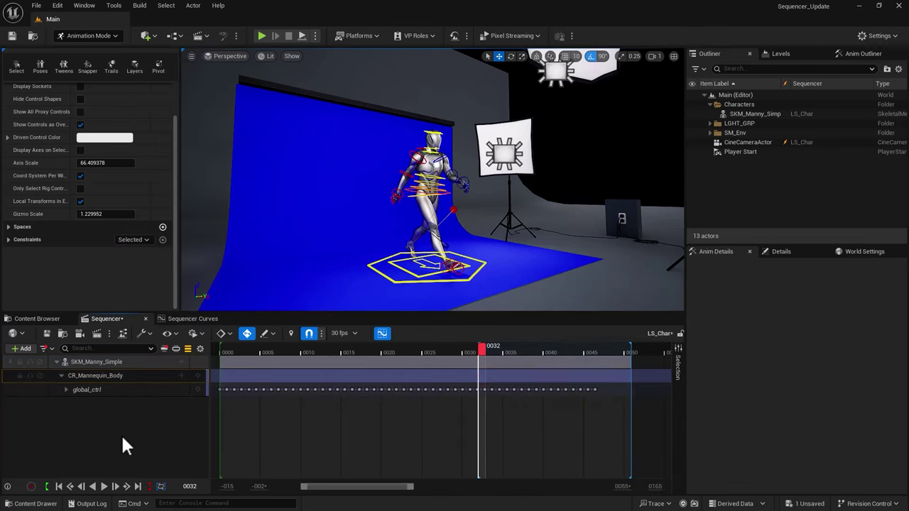
left_click(675, 363)
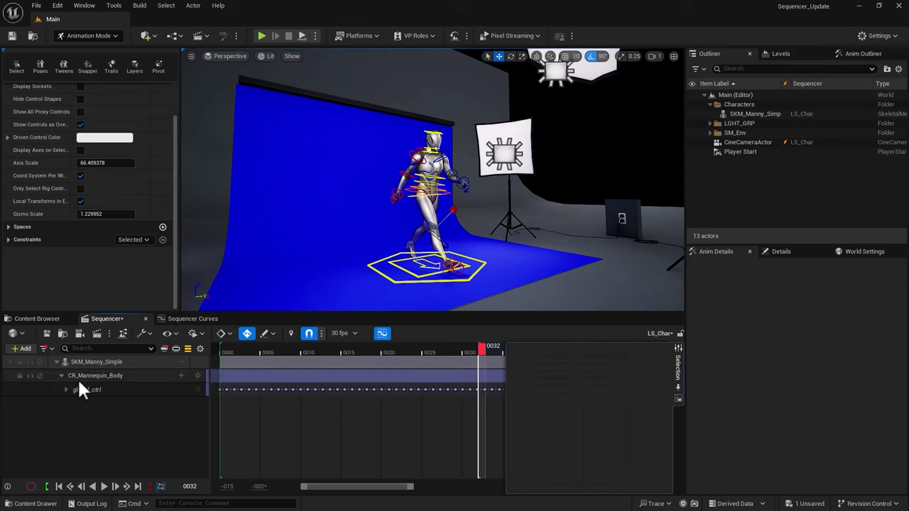
left_click(78, 376)
left_click(96, 389)
left_click(677, 388)
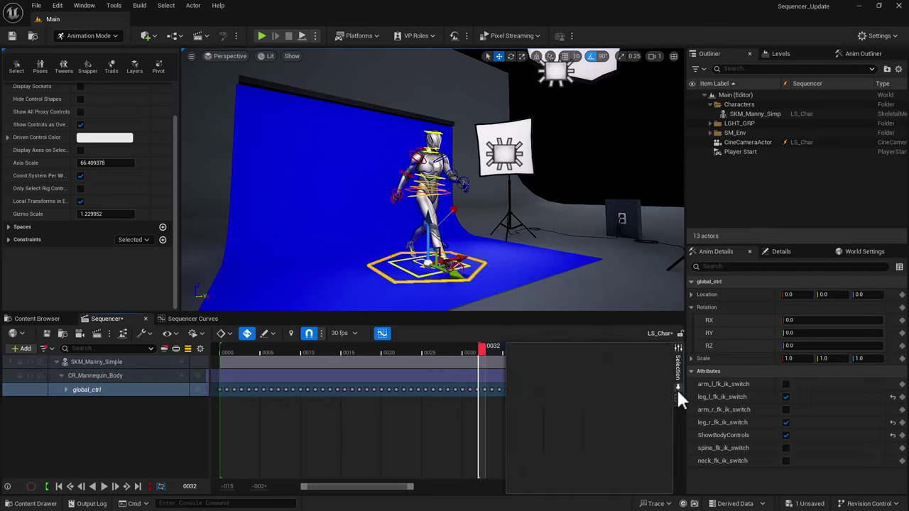
left_click(678, 398)
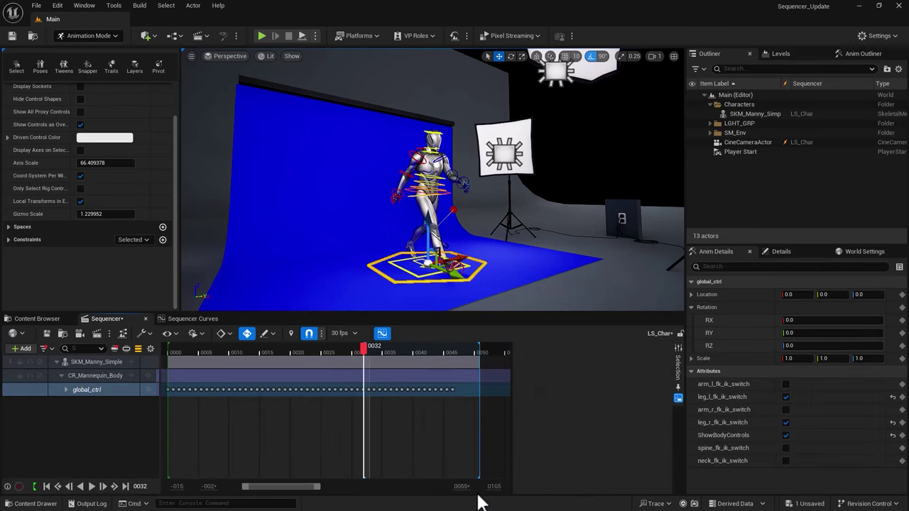
Select CR_Mannequin_Body and re-expand it to list all controls, including root_ctrl.
left_click(86, 376)
left_click(61, 376)
left_click(62, 375)
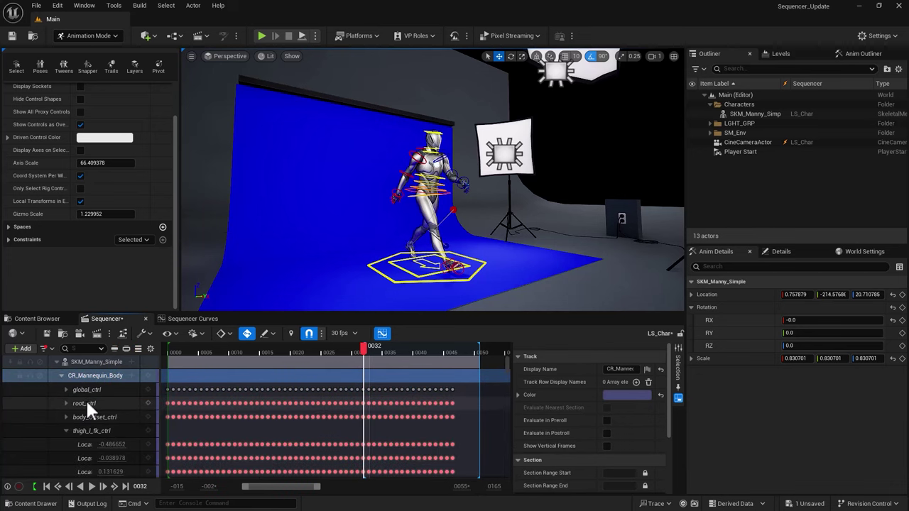
Reset the track list filters so Camera Cuts, CineCameraActor and Animation reappear.
left_click(84, 360)
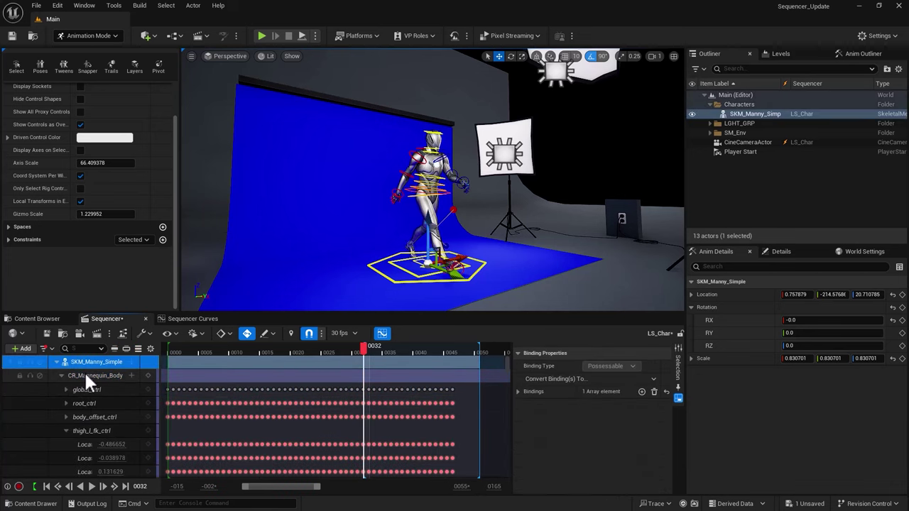
right_click(68, 363)
left_click(94, 379)
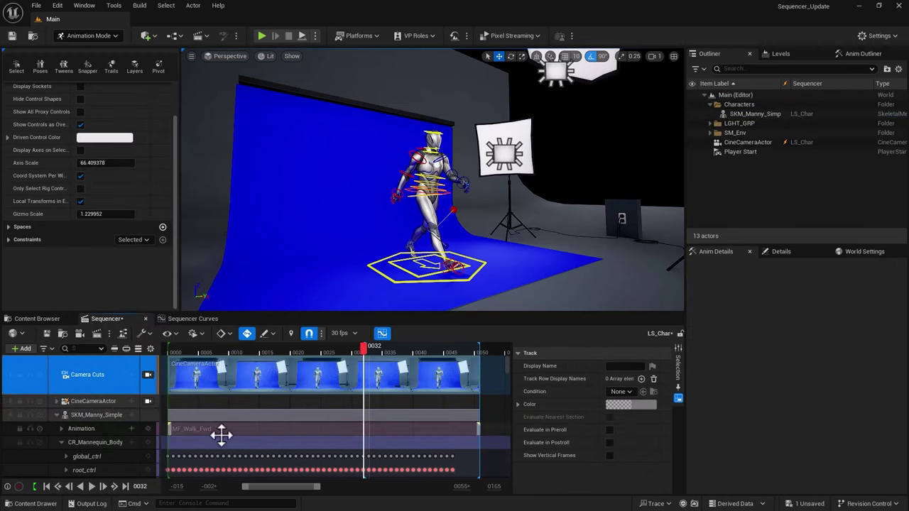
Inspect CineCameraActor, SKM_Manny_Simple and CR_Mannequin_Body details in the sidebar.
left_click(98, 401)
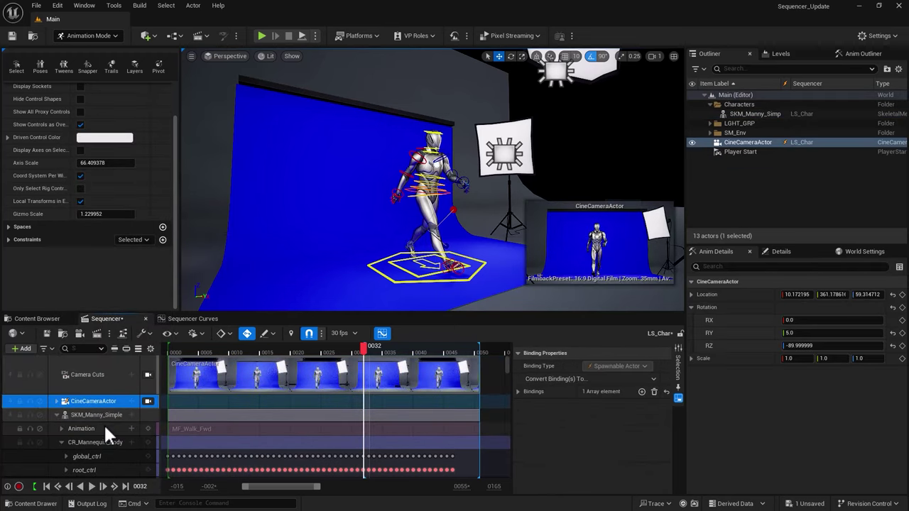
left_click(83, 412)
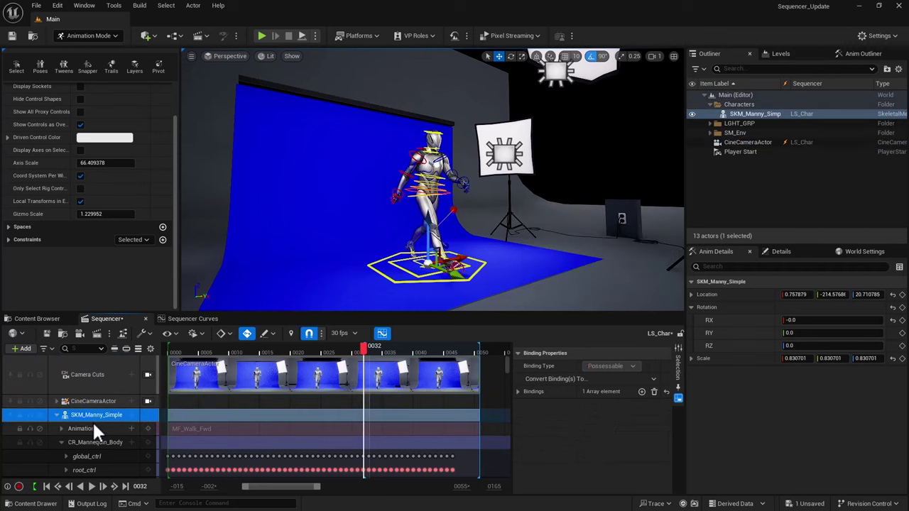
left_click(93, 440)
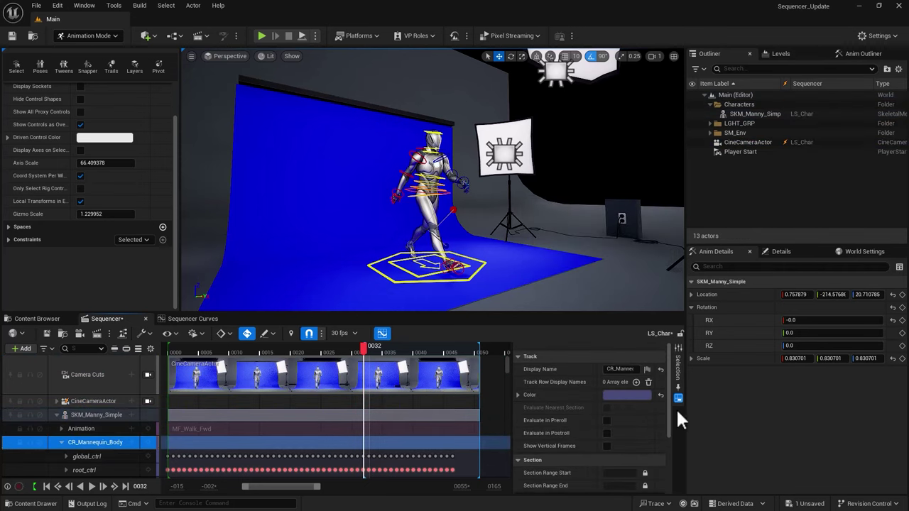
mouse_move(671, 402)
left_mouse_down()
mouse_move(675, 465)
mouse_move(678, 394)
left_mouse_up()
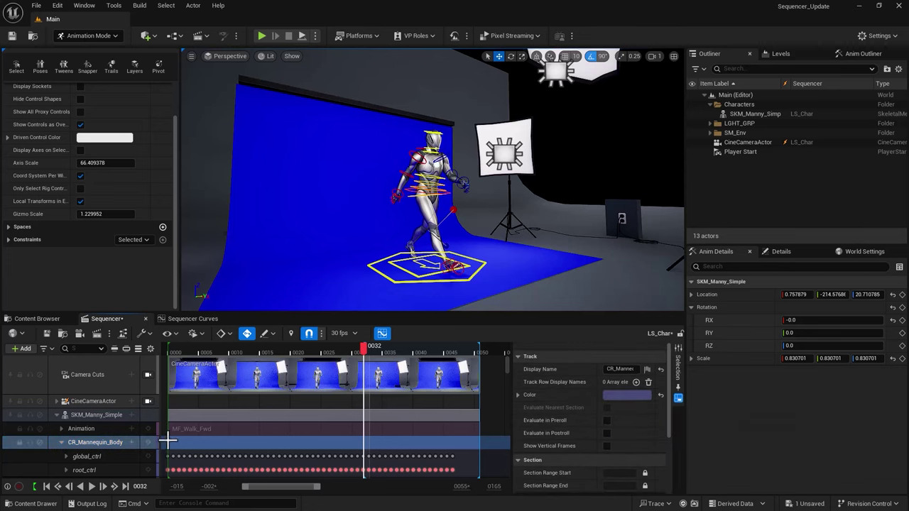